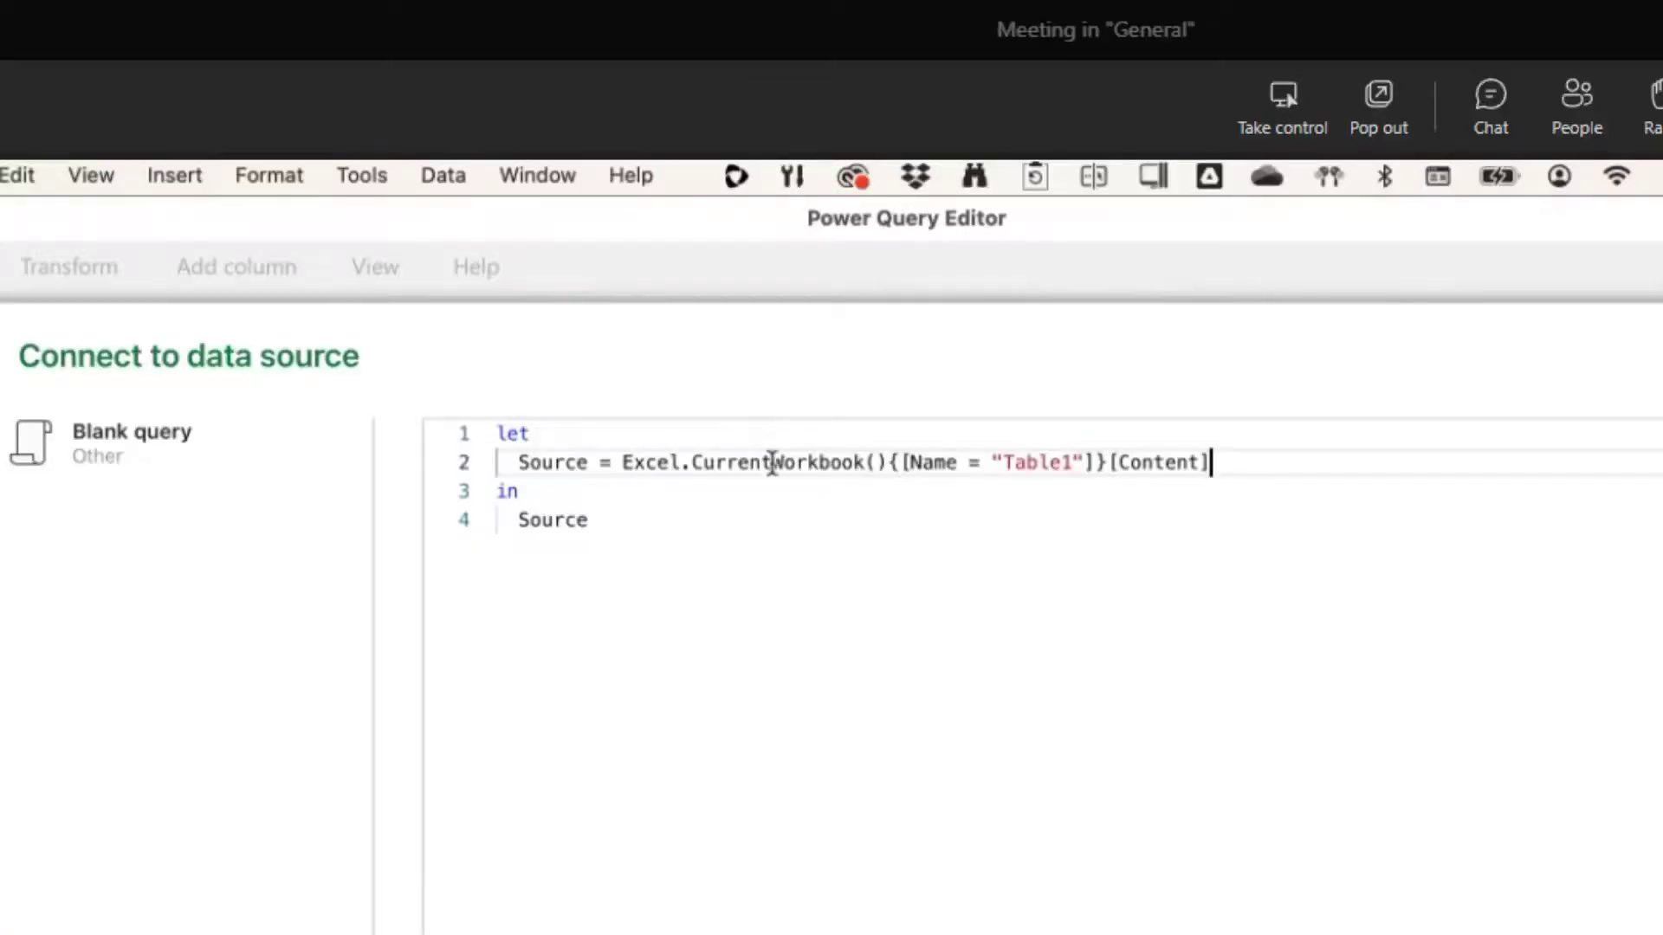
Step: Select the old table name in the formula so the query reads SampleTable instead
drag(1072, 462, 1015, 465)
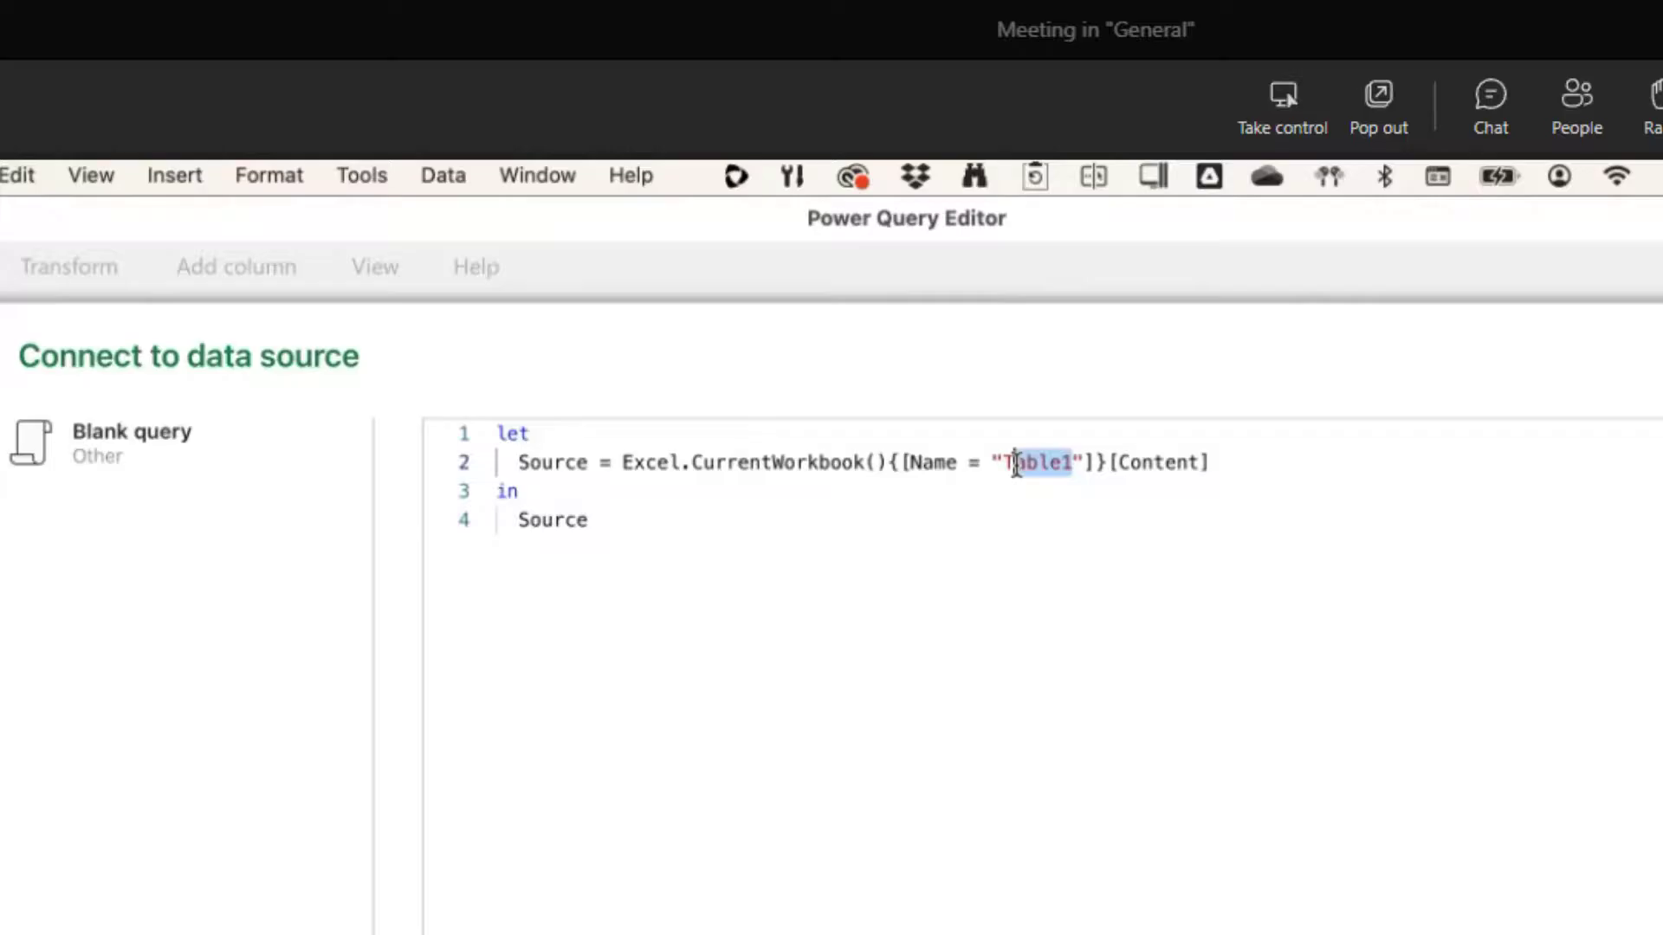
text(SampleDa)
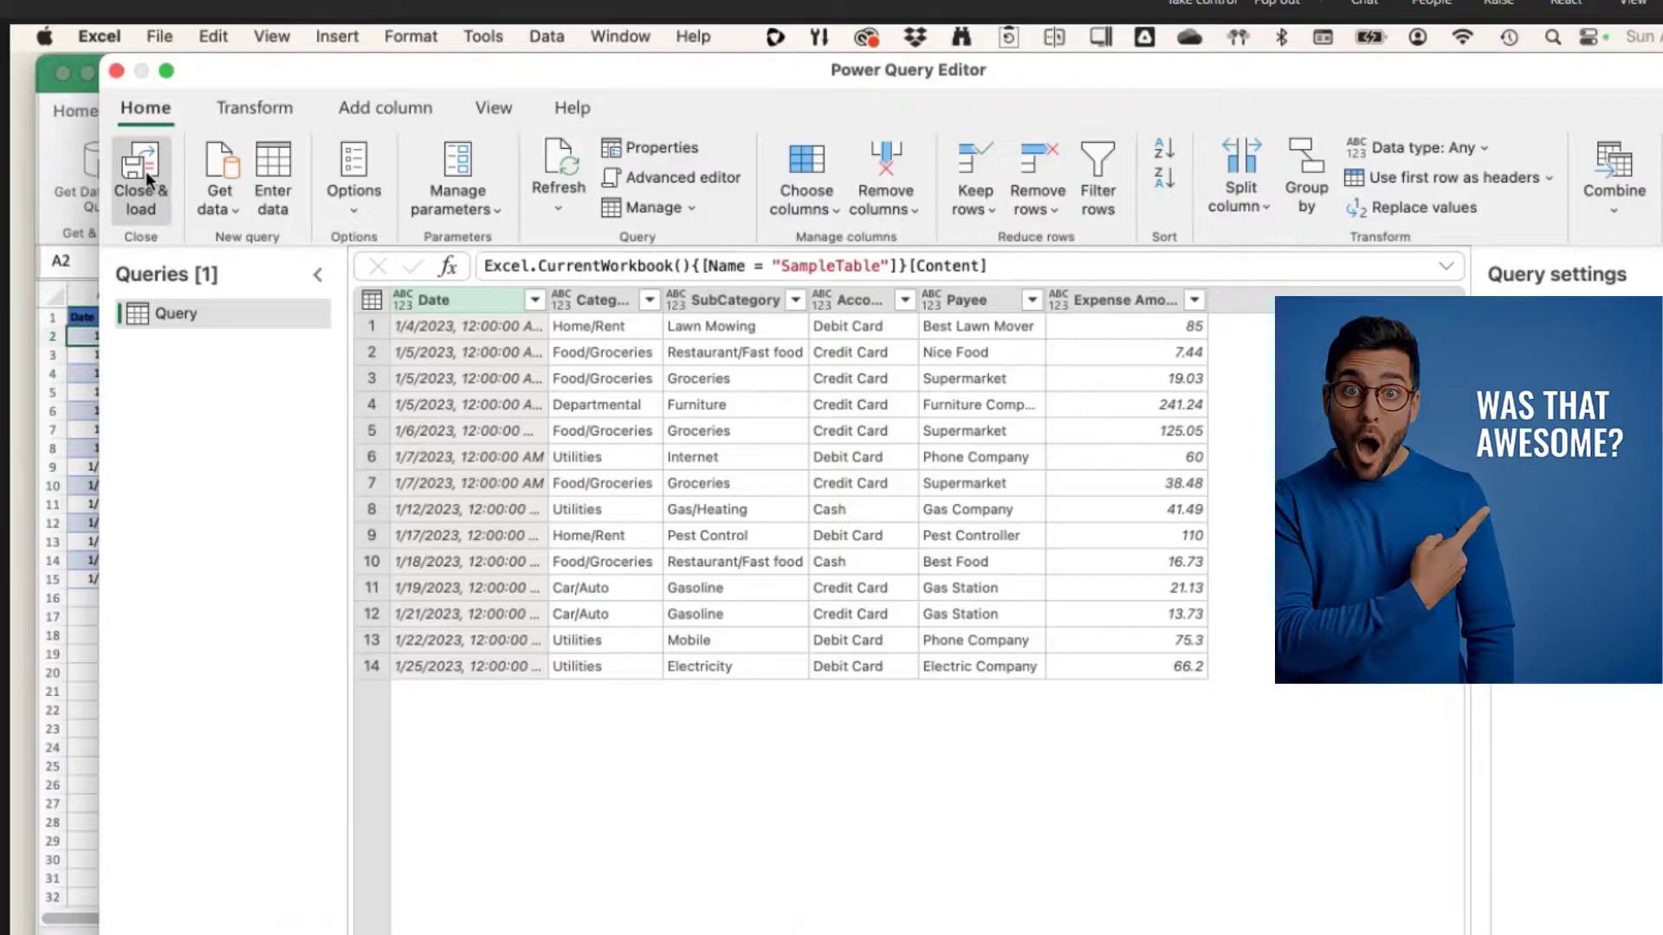
Step: Load the query as Table_Query and compare its serial-number dates with SampleTable
click(141, 180)
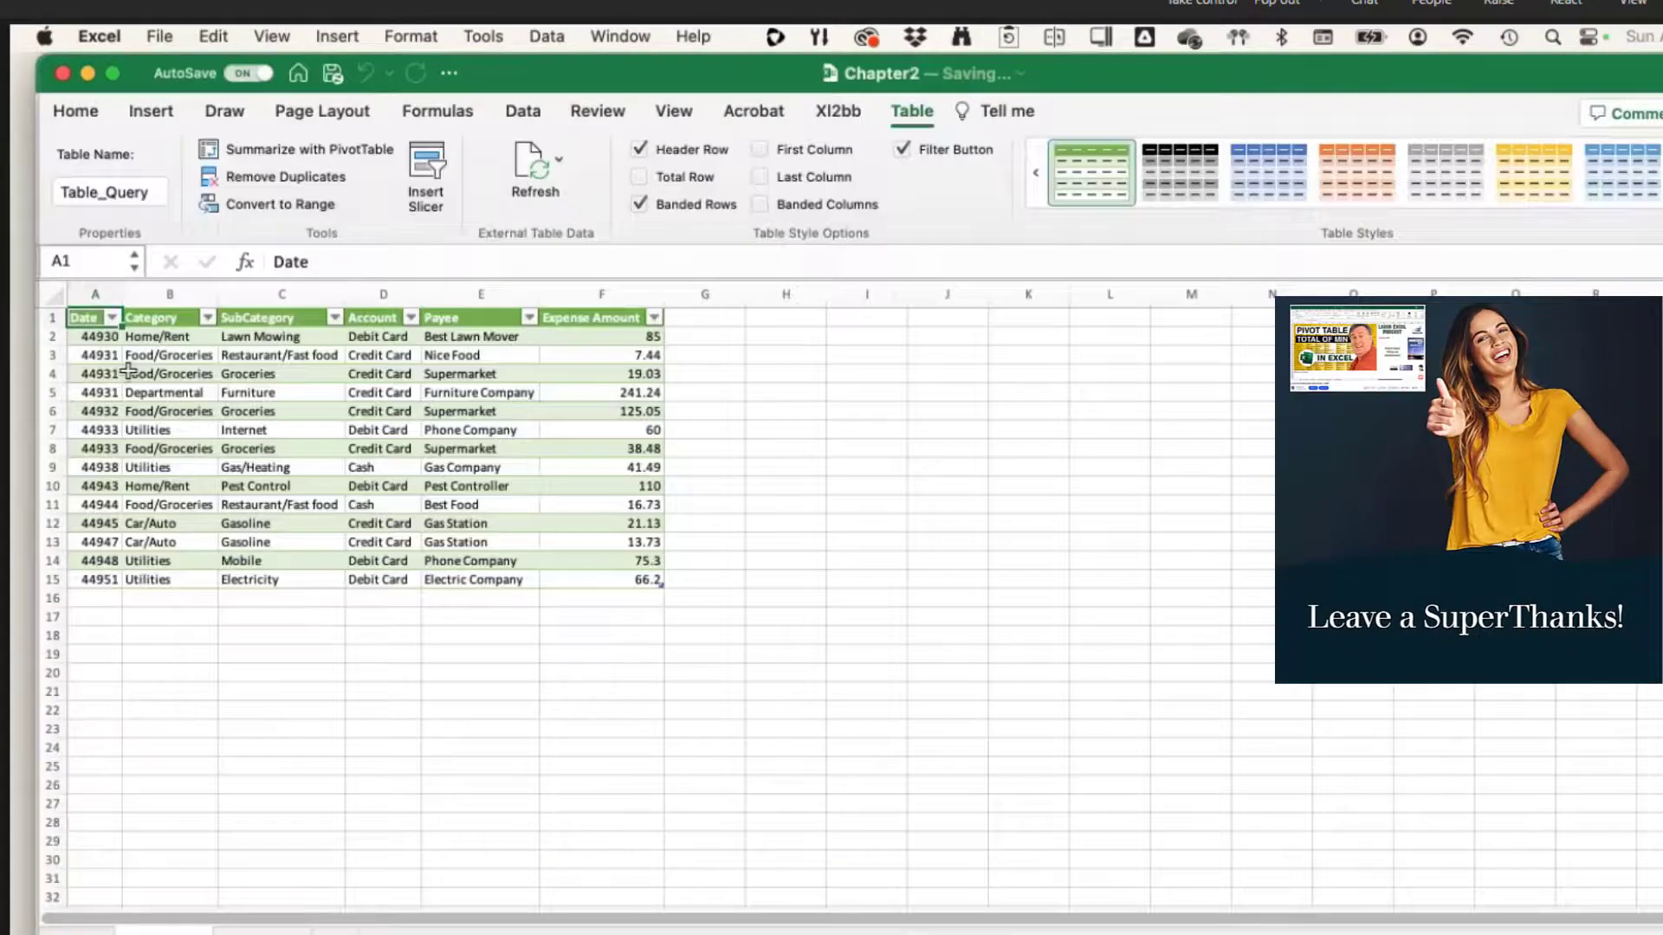
drag(94, 344, 94, 596)
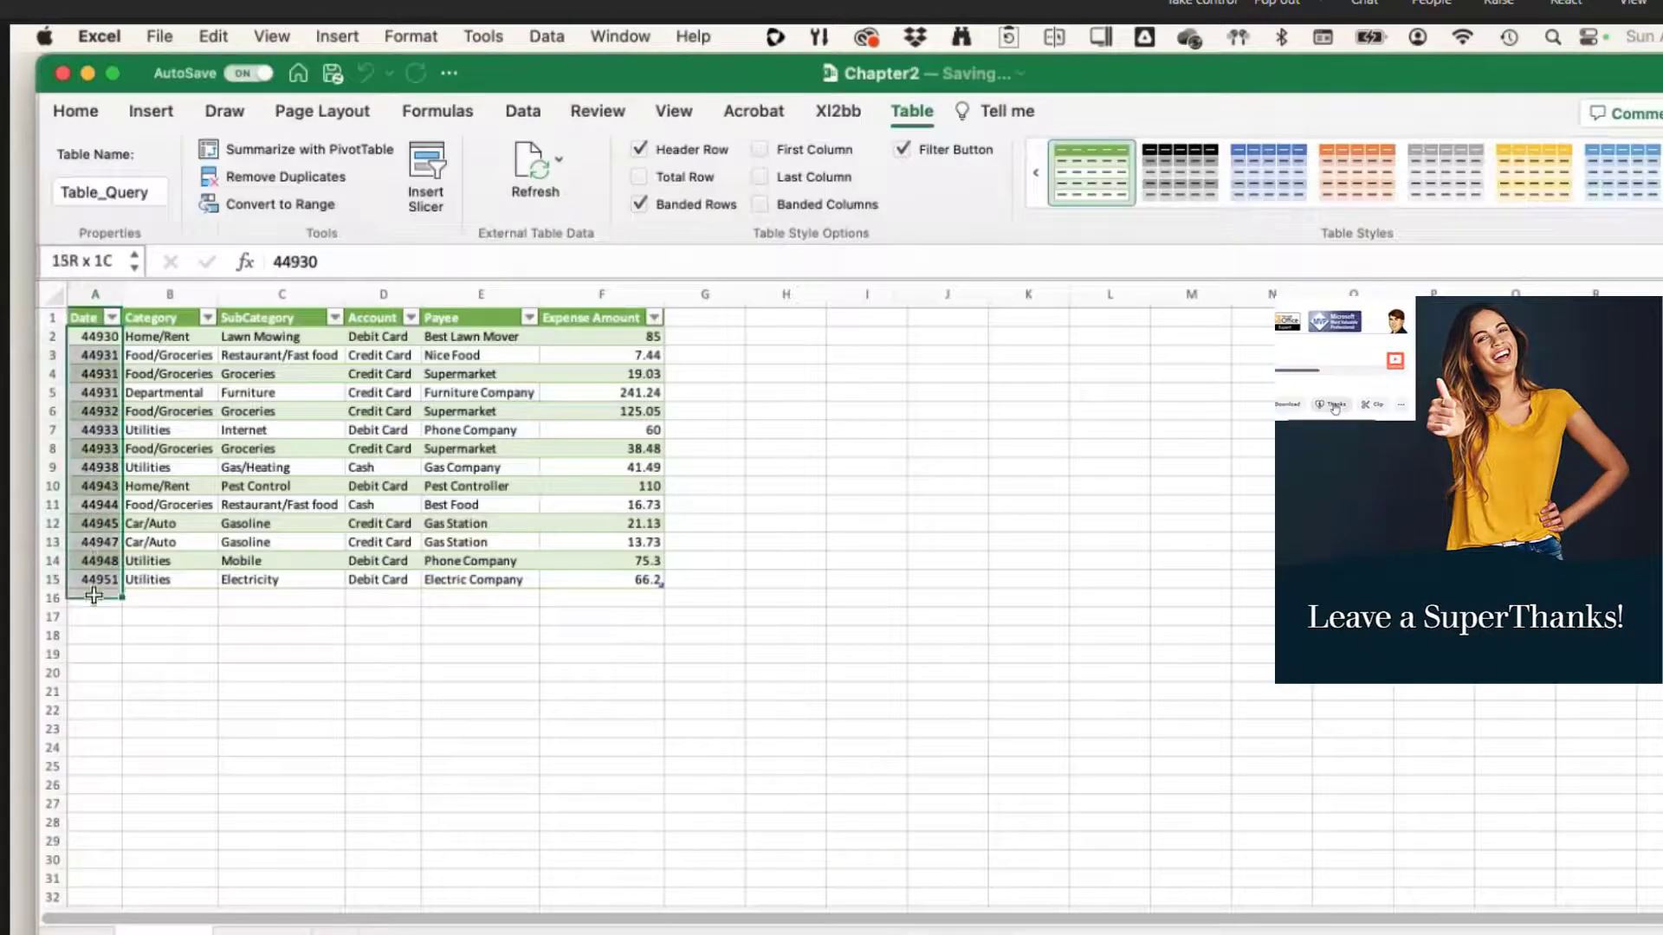
click(146, 429)
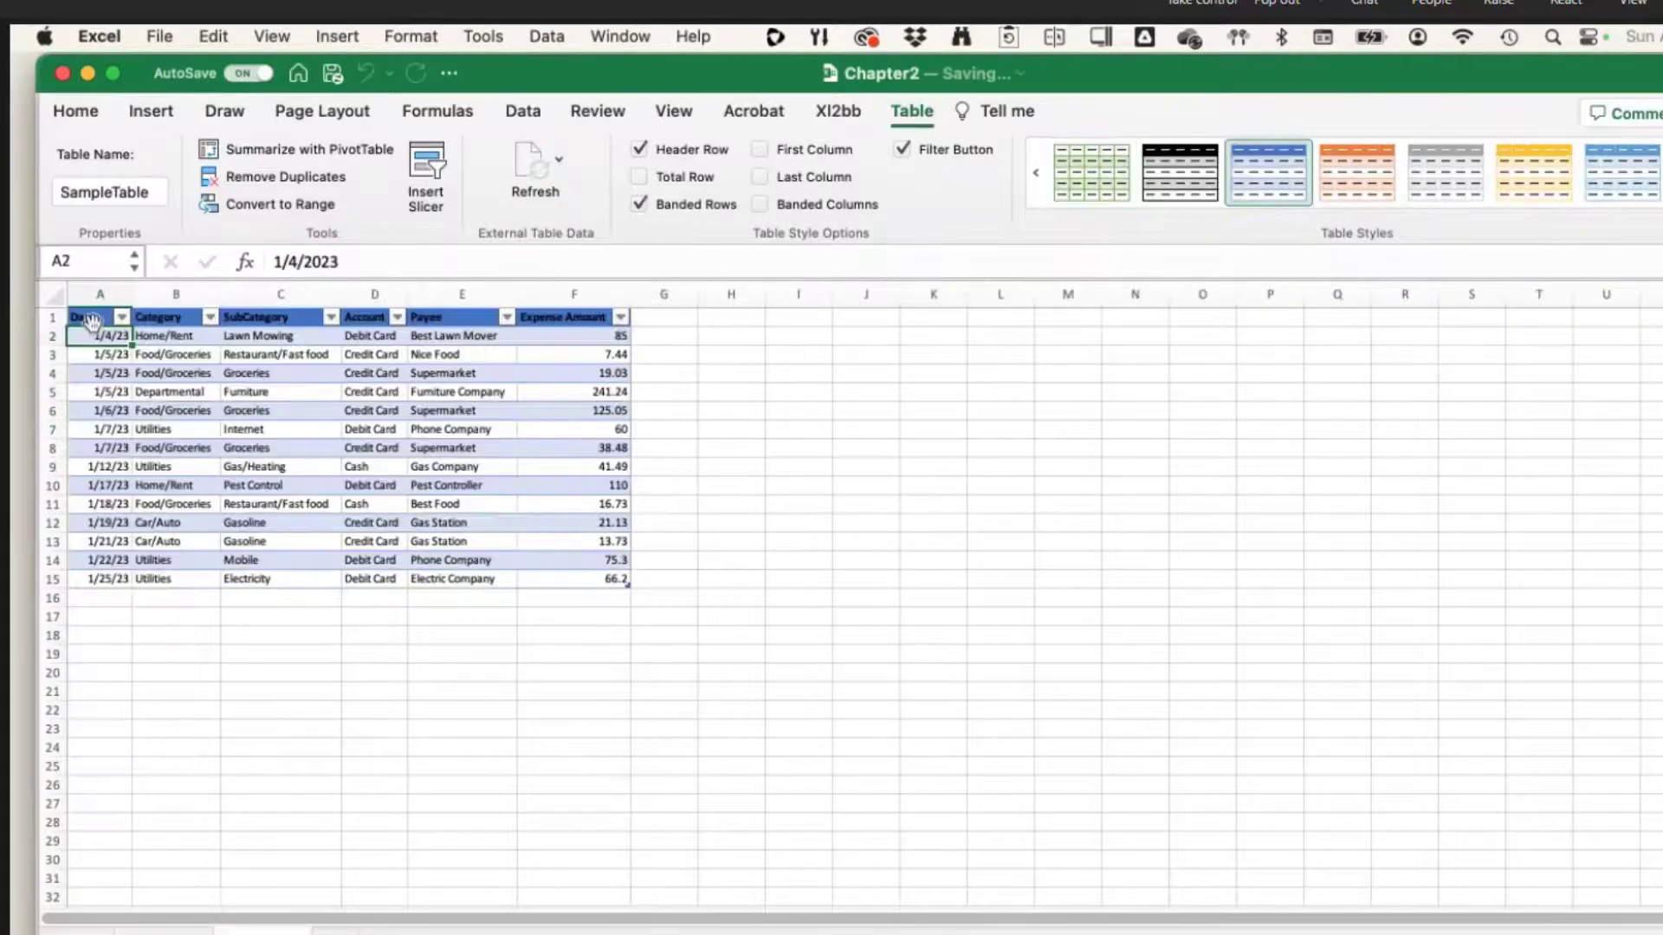
drag(86, 317, 602, 578)
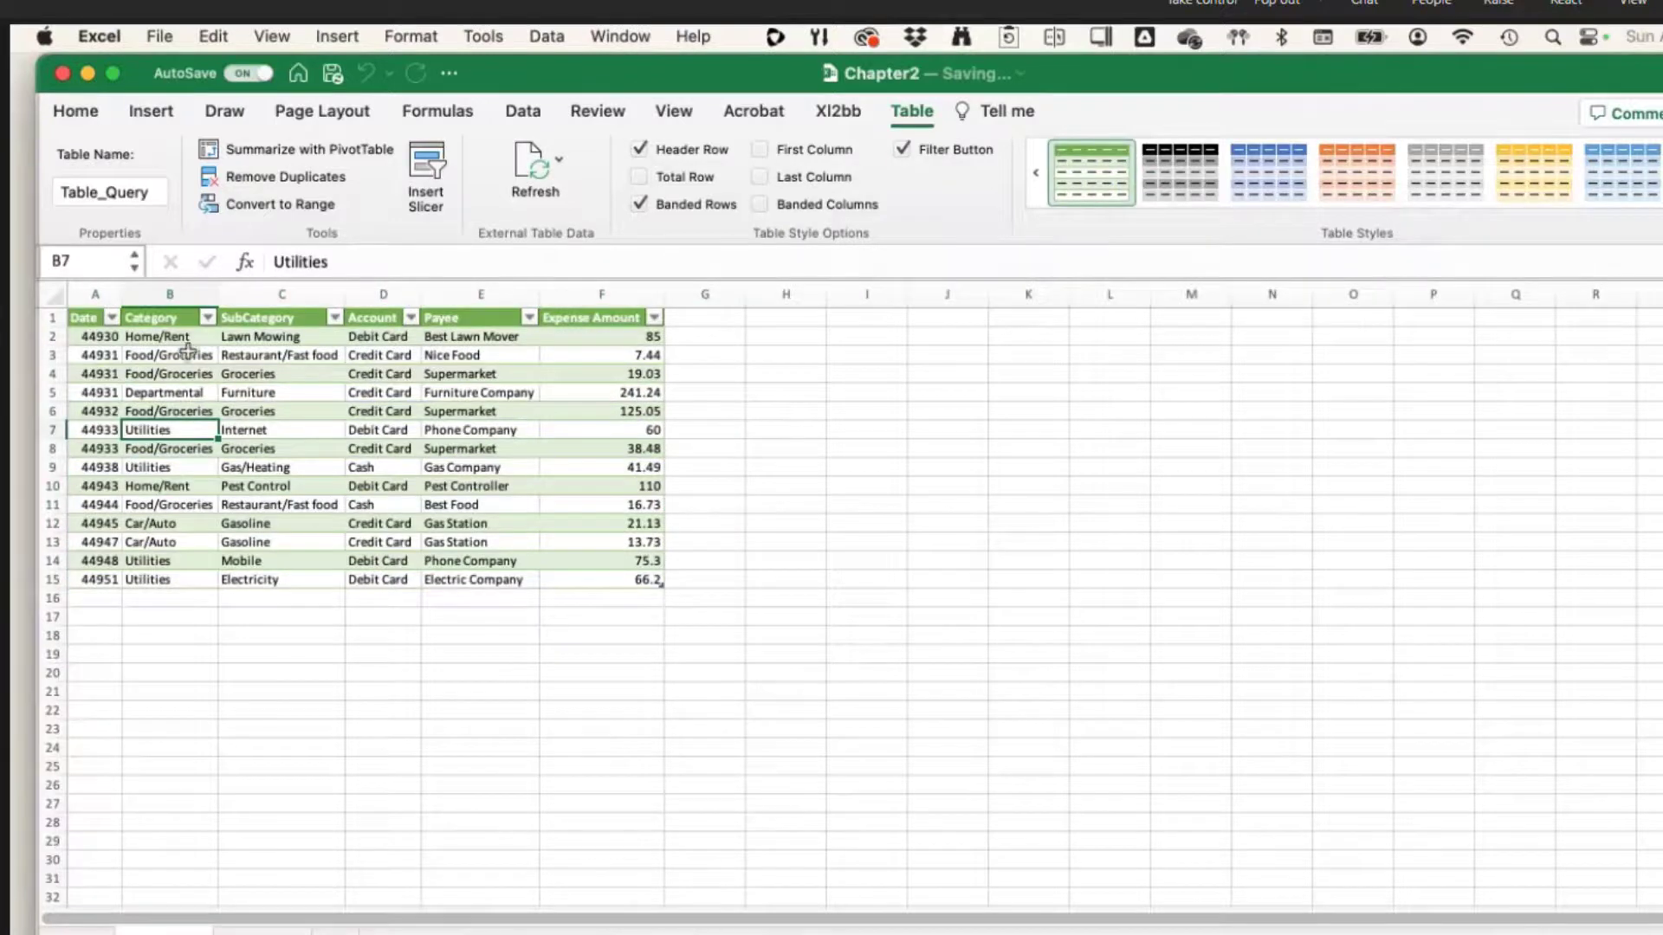
click(182, 339)
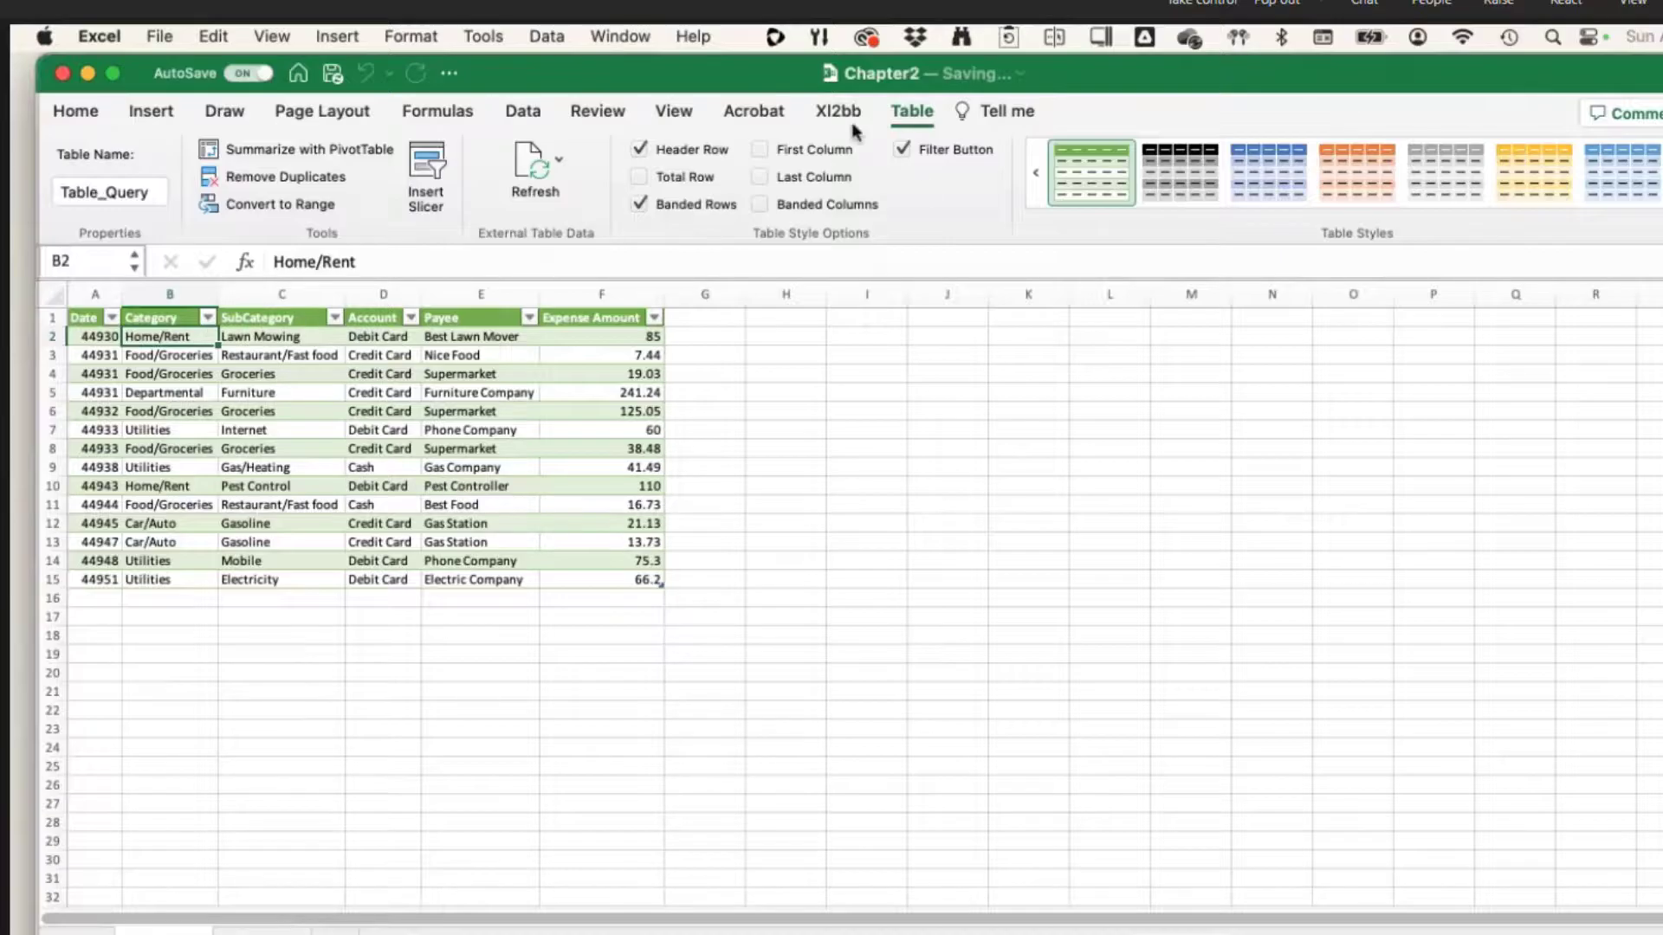
Step: Check the workbook's Queries & Connections list, then relaunch the Power Query Editor on the query
click(522, 111)
click(104, 176)
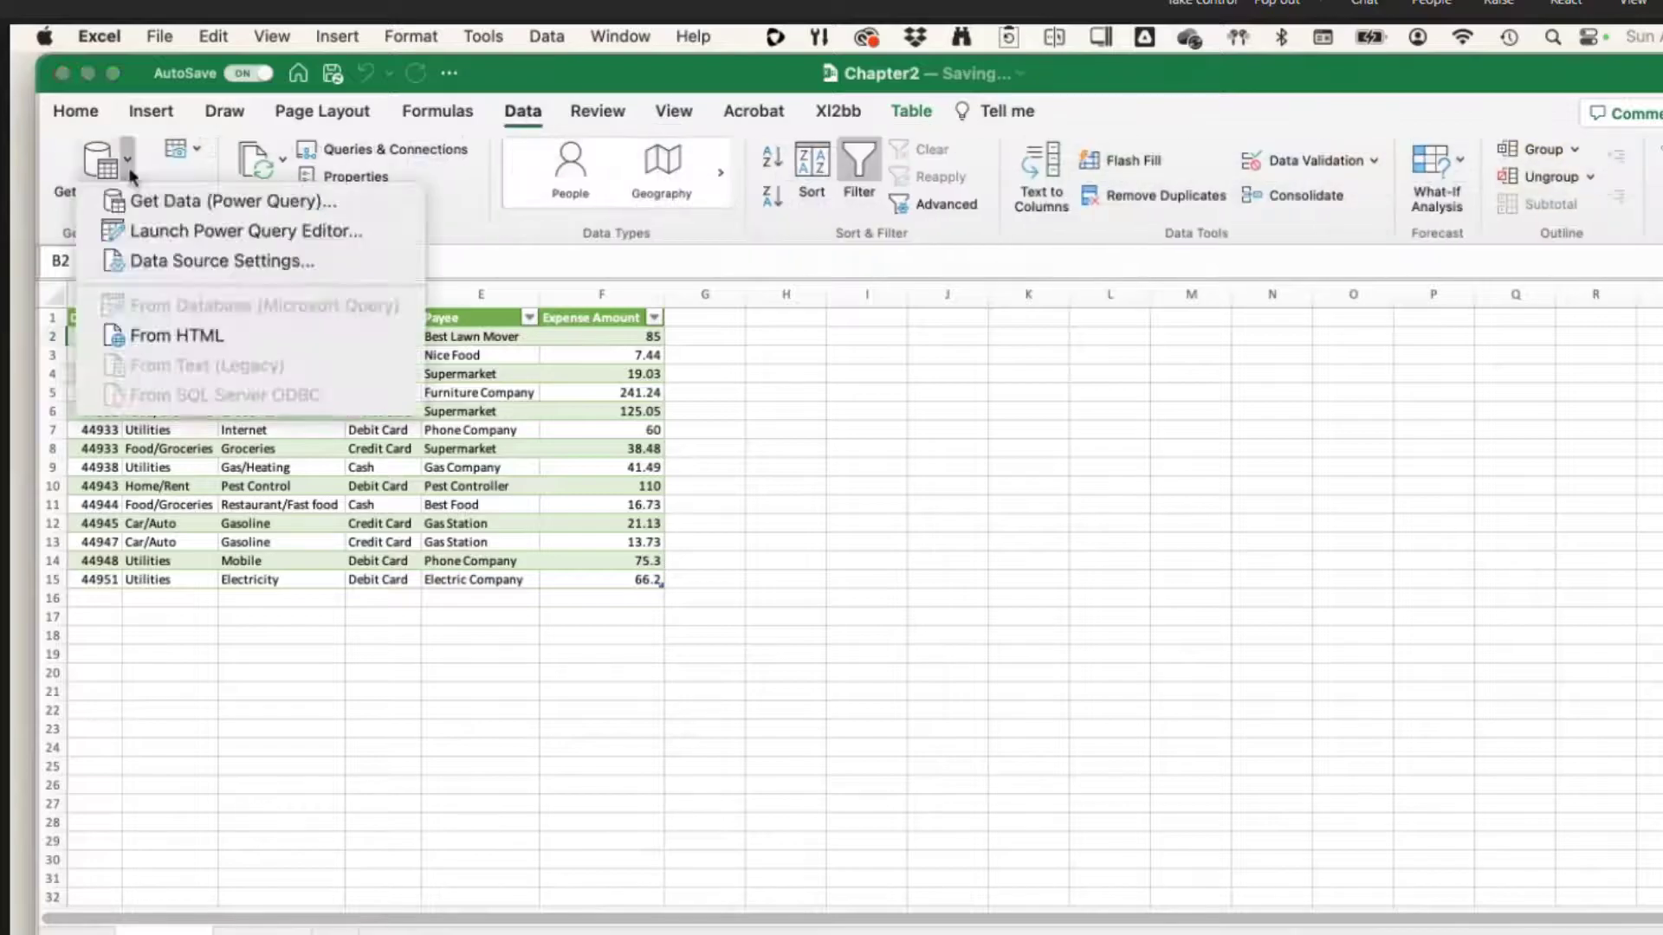
click(376, 150)
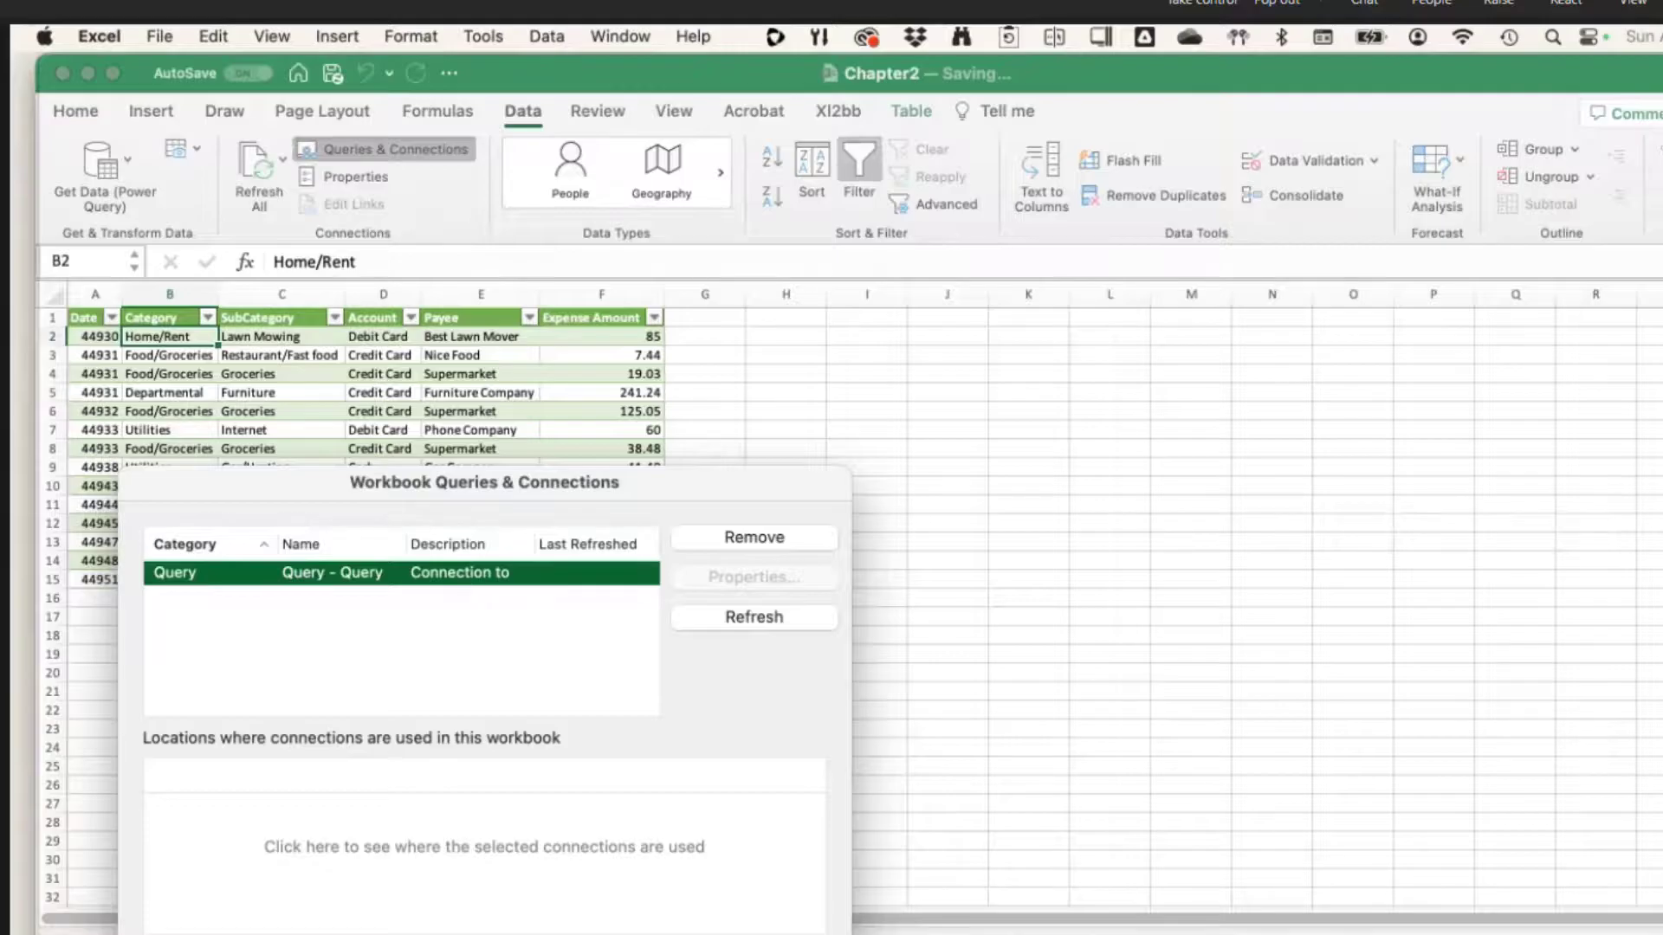
key(Escape)
click(126, 162)
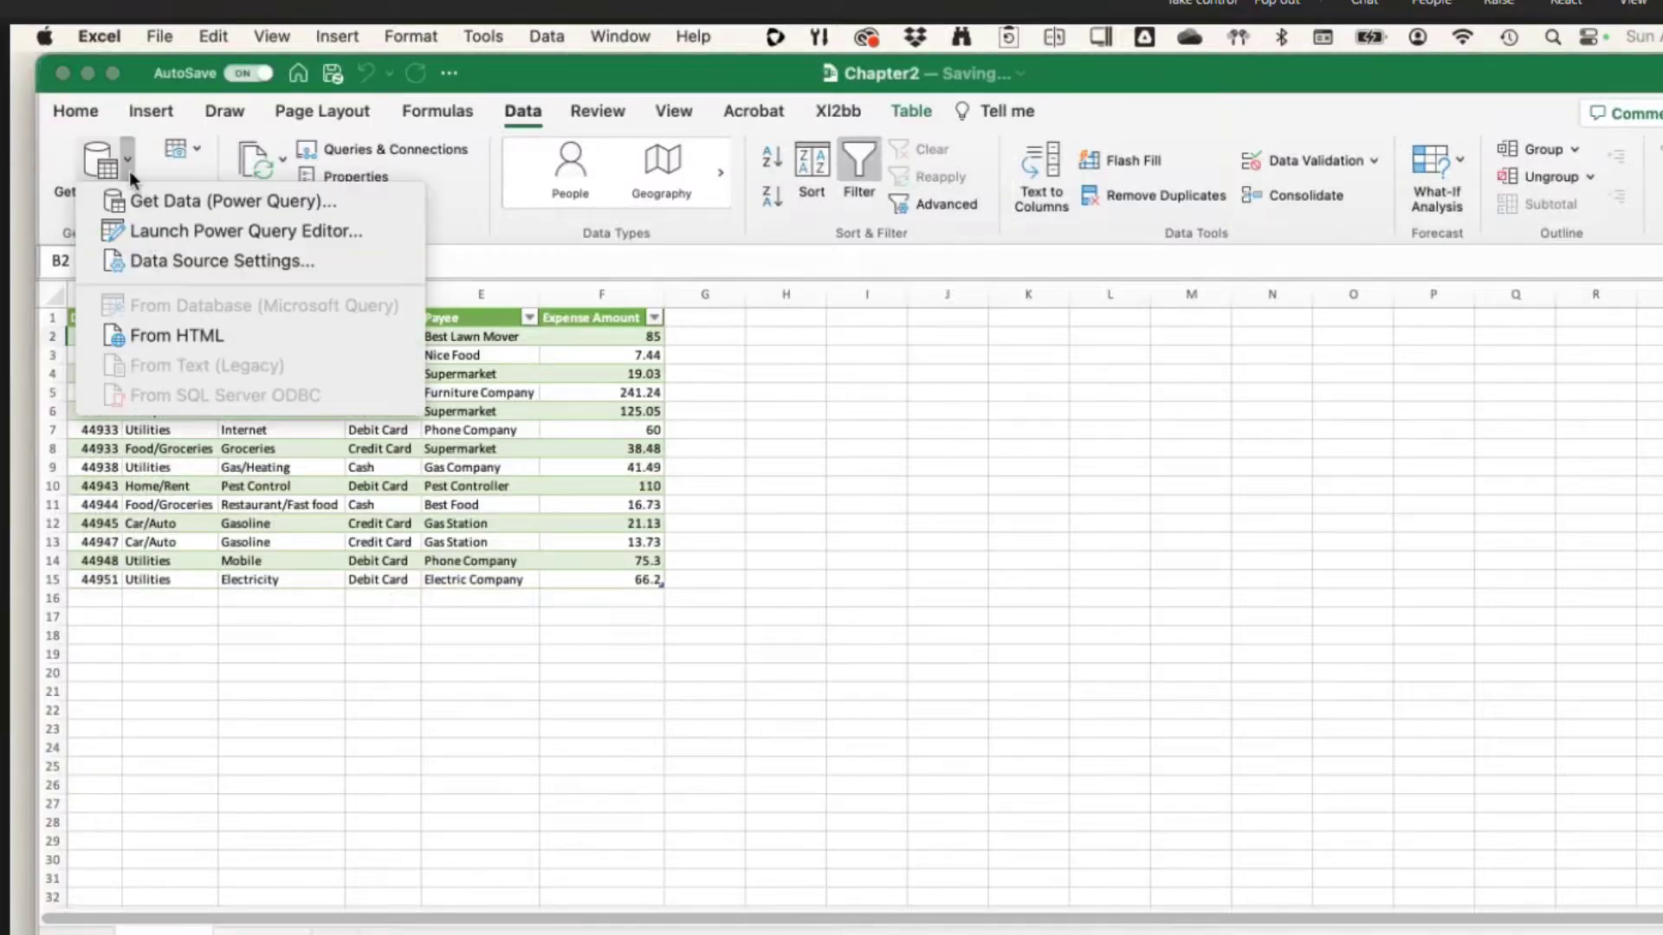
click(152, 232)
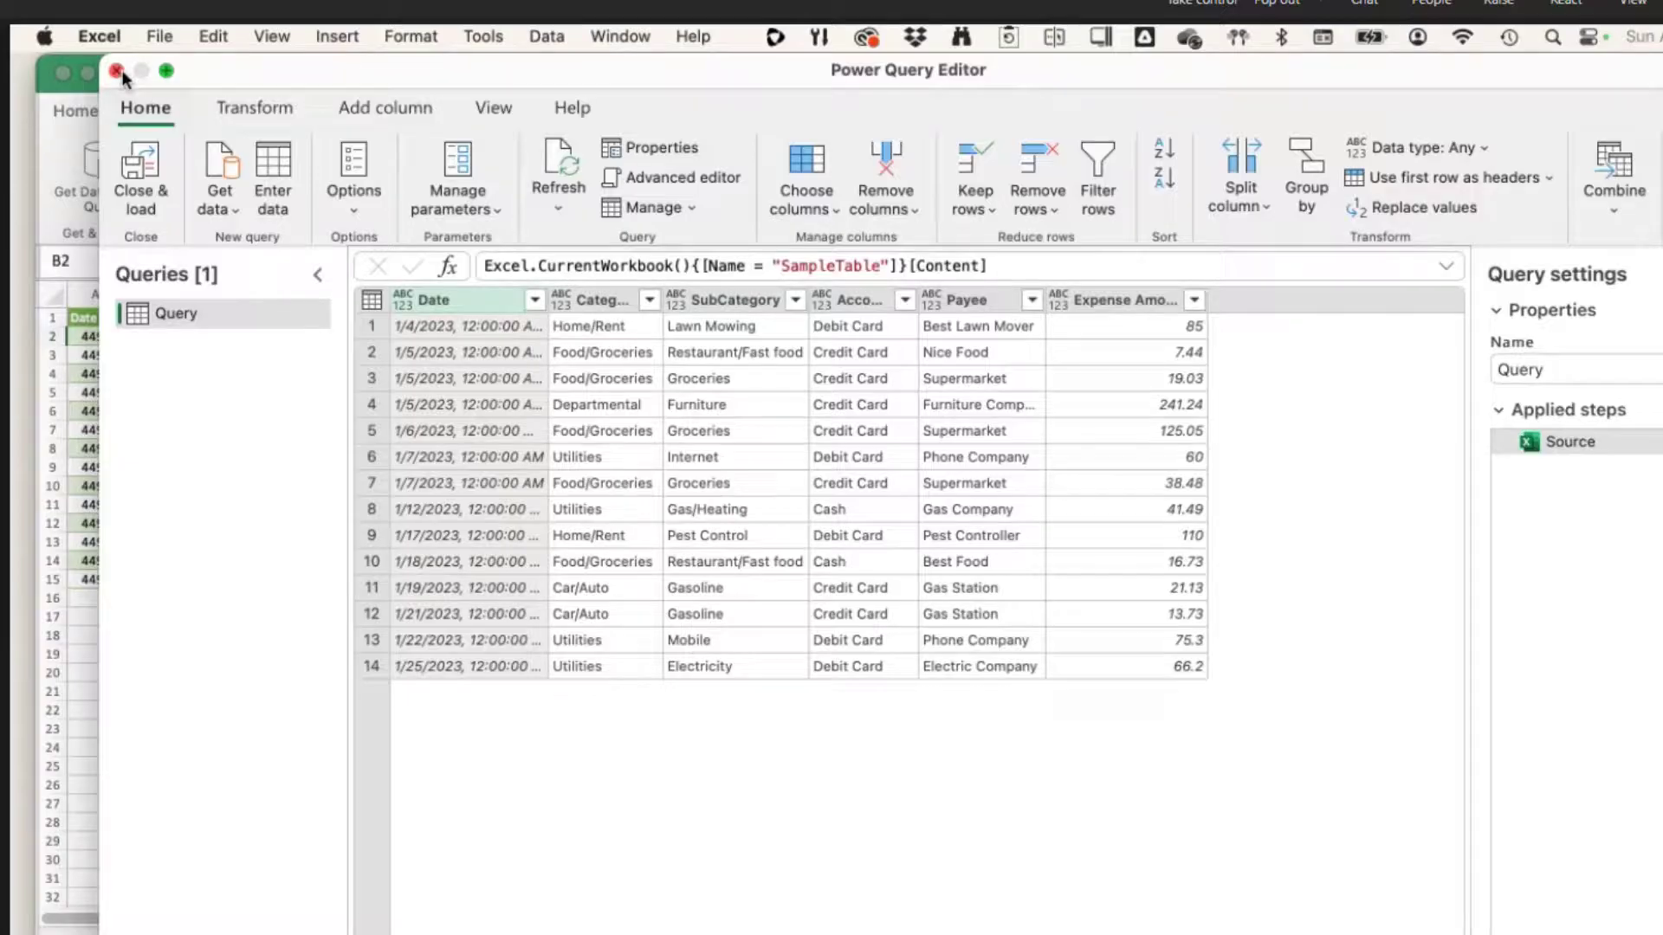
Step: Pivot the Category column using Expense Amount as the value column
click(601, 300)
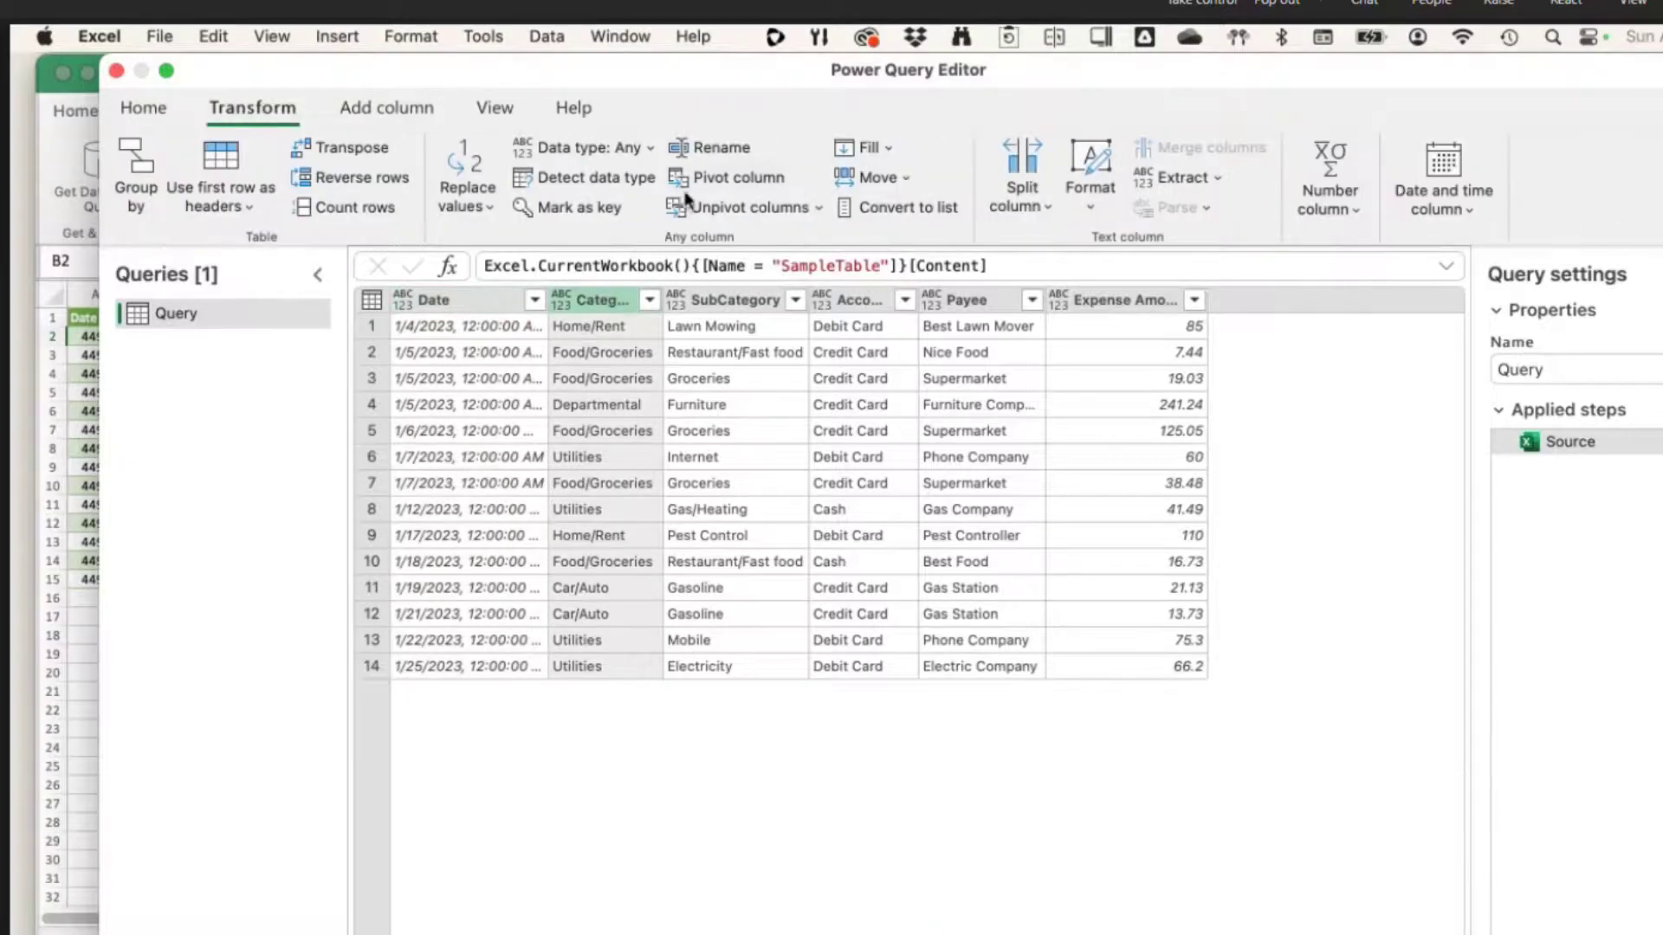
click(733, 176)
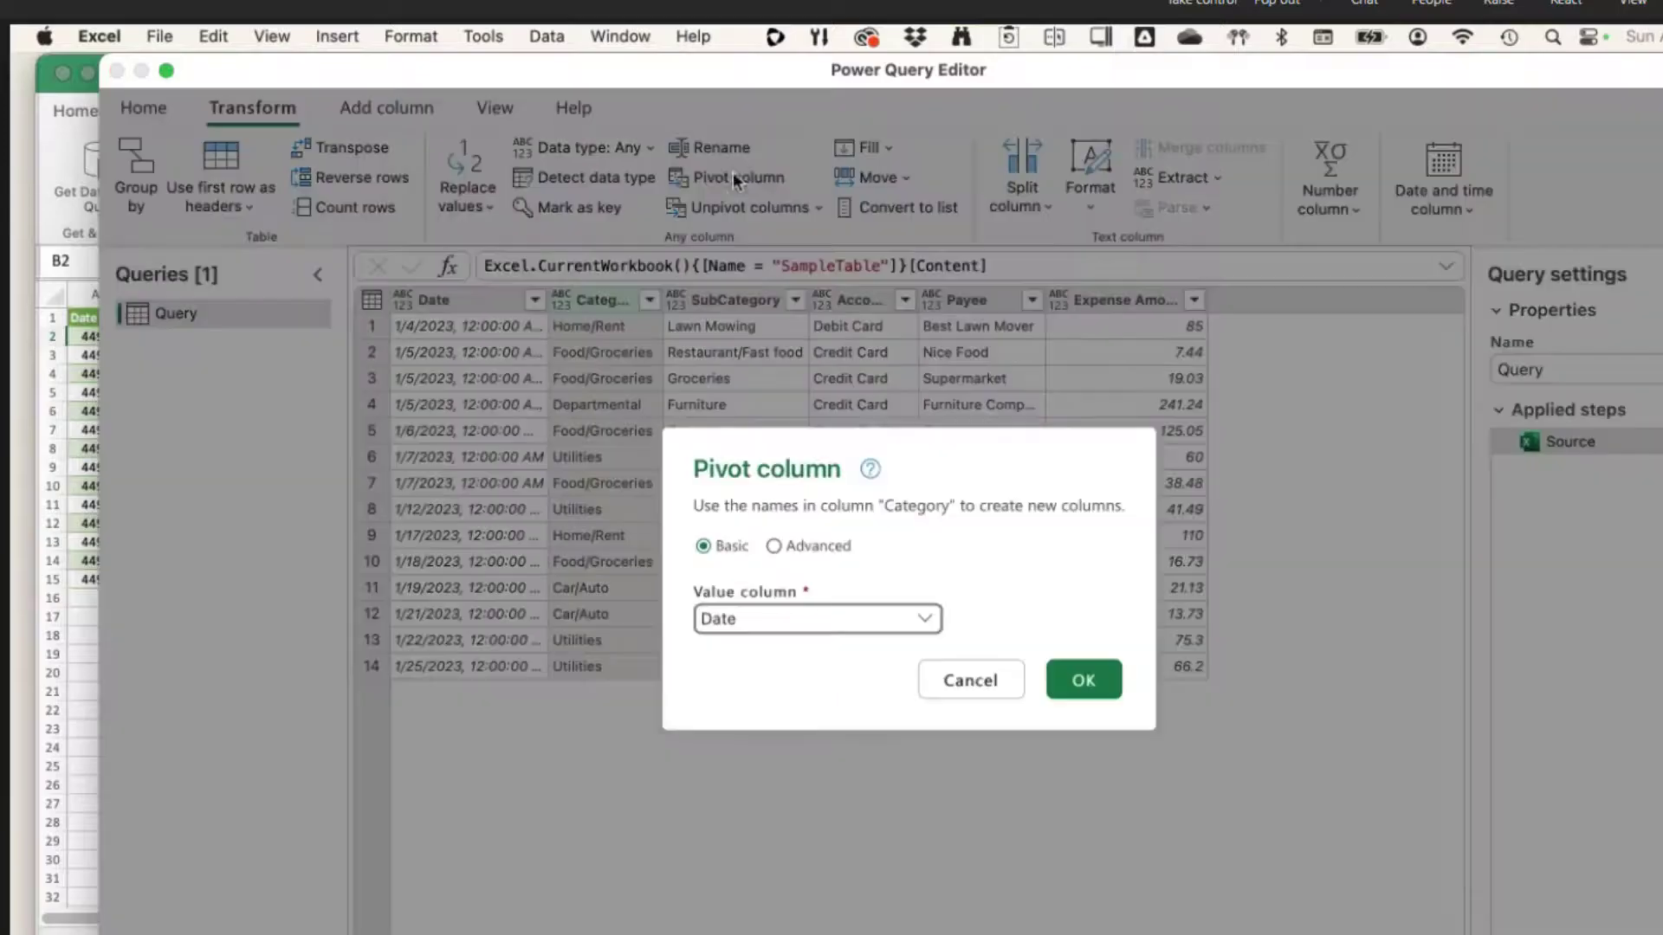
click(925, 620)
click(790, 822)
click(1084, 681)
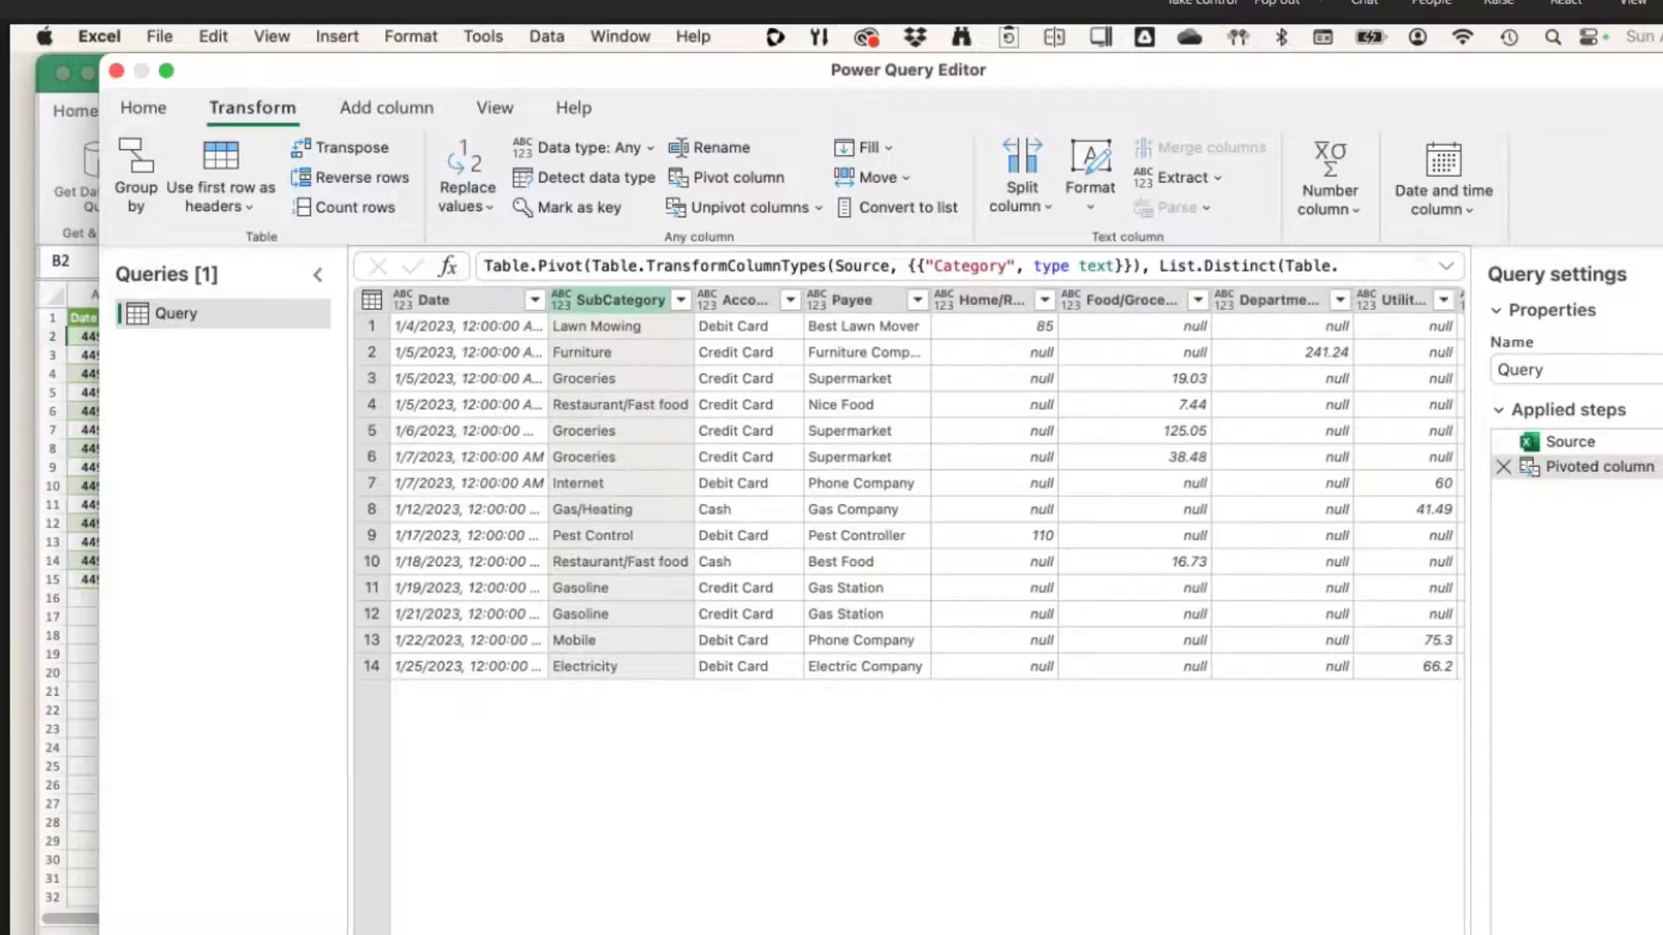
scroll(909, 495, right, 3)
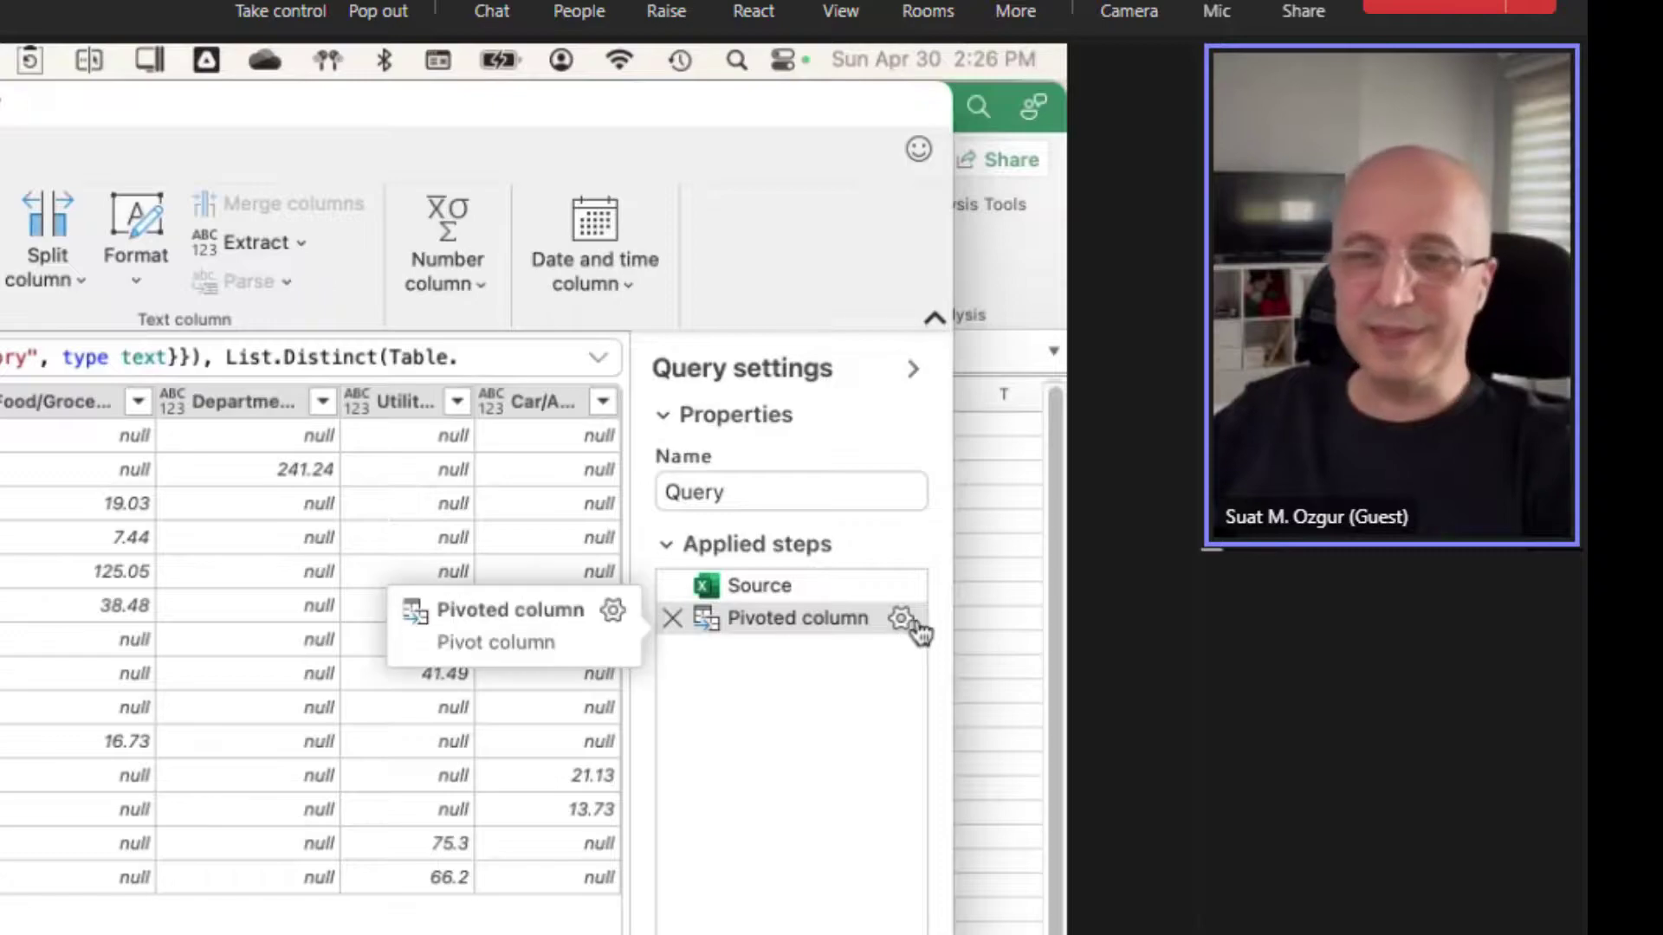
Step: Review the Pivoted column step's settings and cancel without changes
click(904, 621)
click(126, 891)
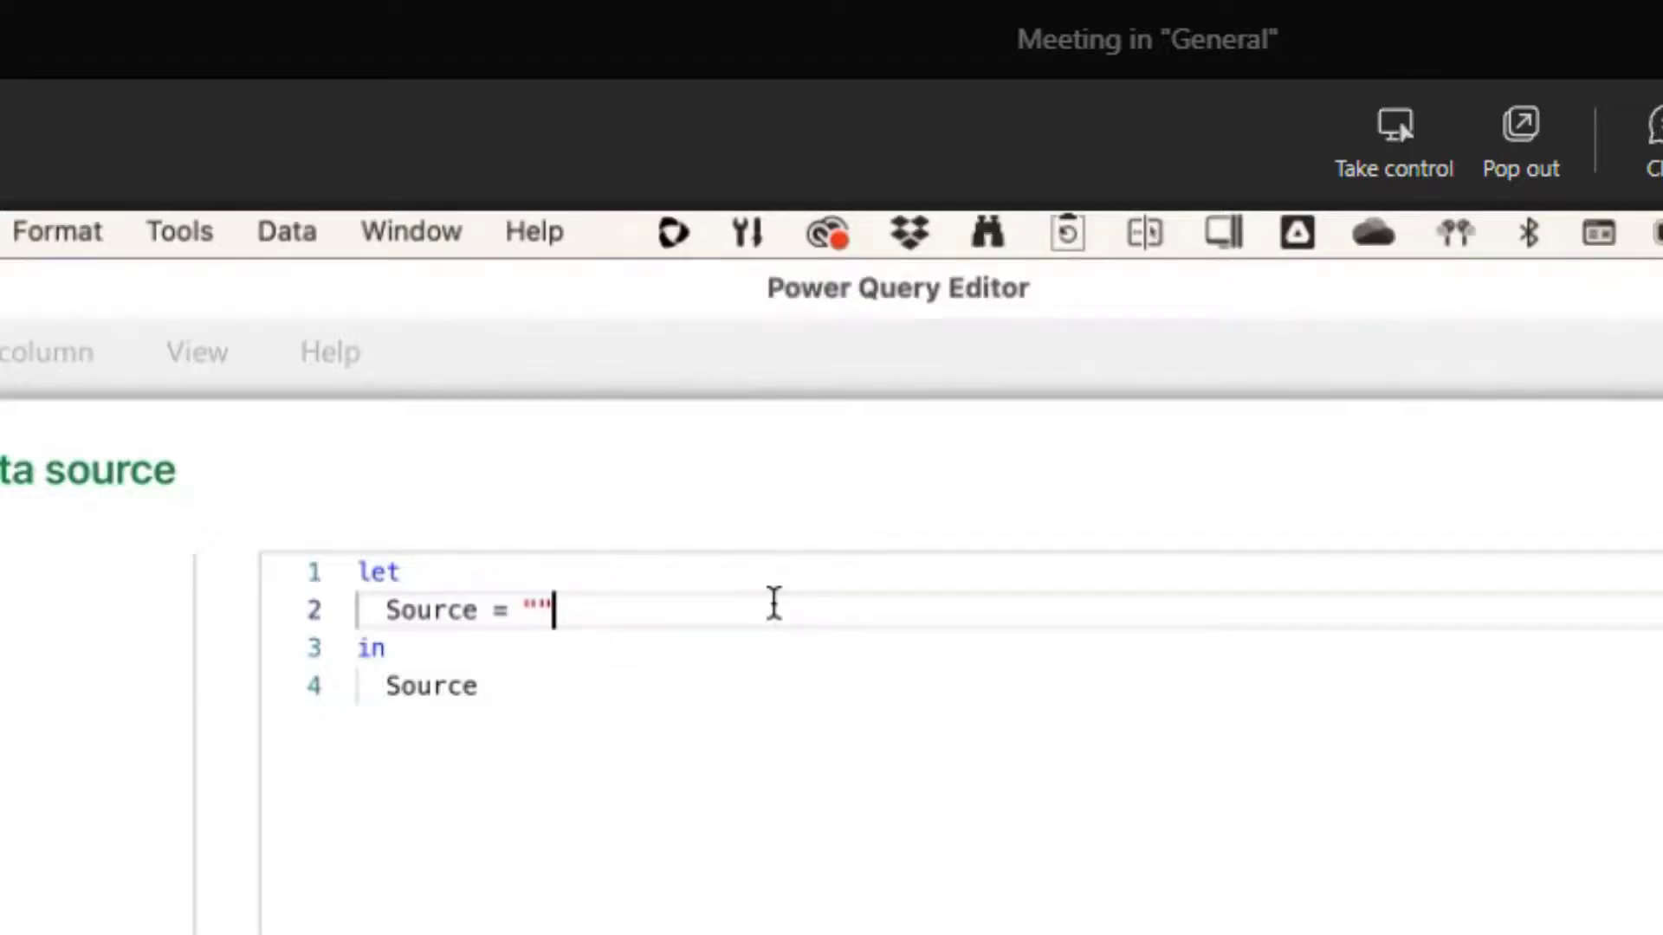
Step: Paste the Json.Document(Web.Contents(...)) Source formula, highlight its parts, and run it
key(BackSpace)
key(BackSpace)
text(Json.Document(Web.Contents("http://demo.batcoder.com/api/?k=power%20bi")))
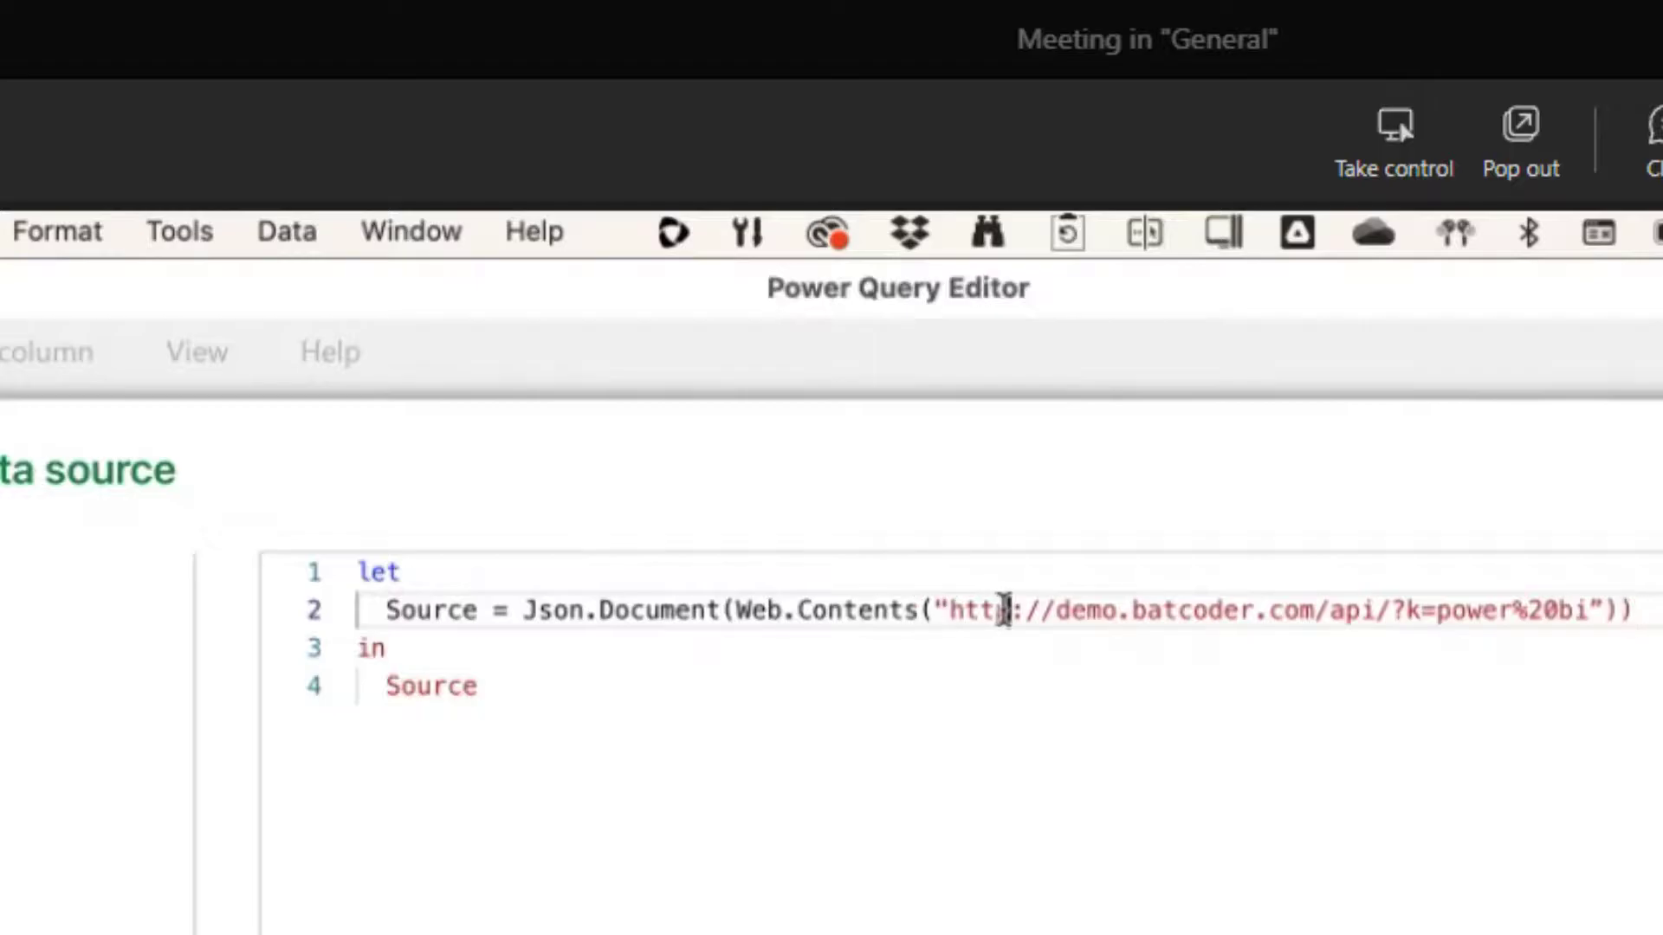
double_click(1001, 611)
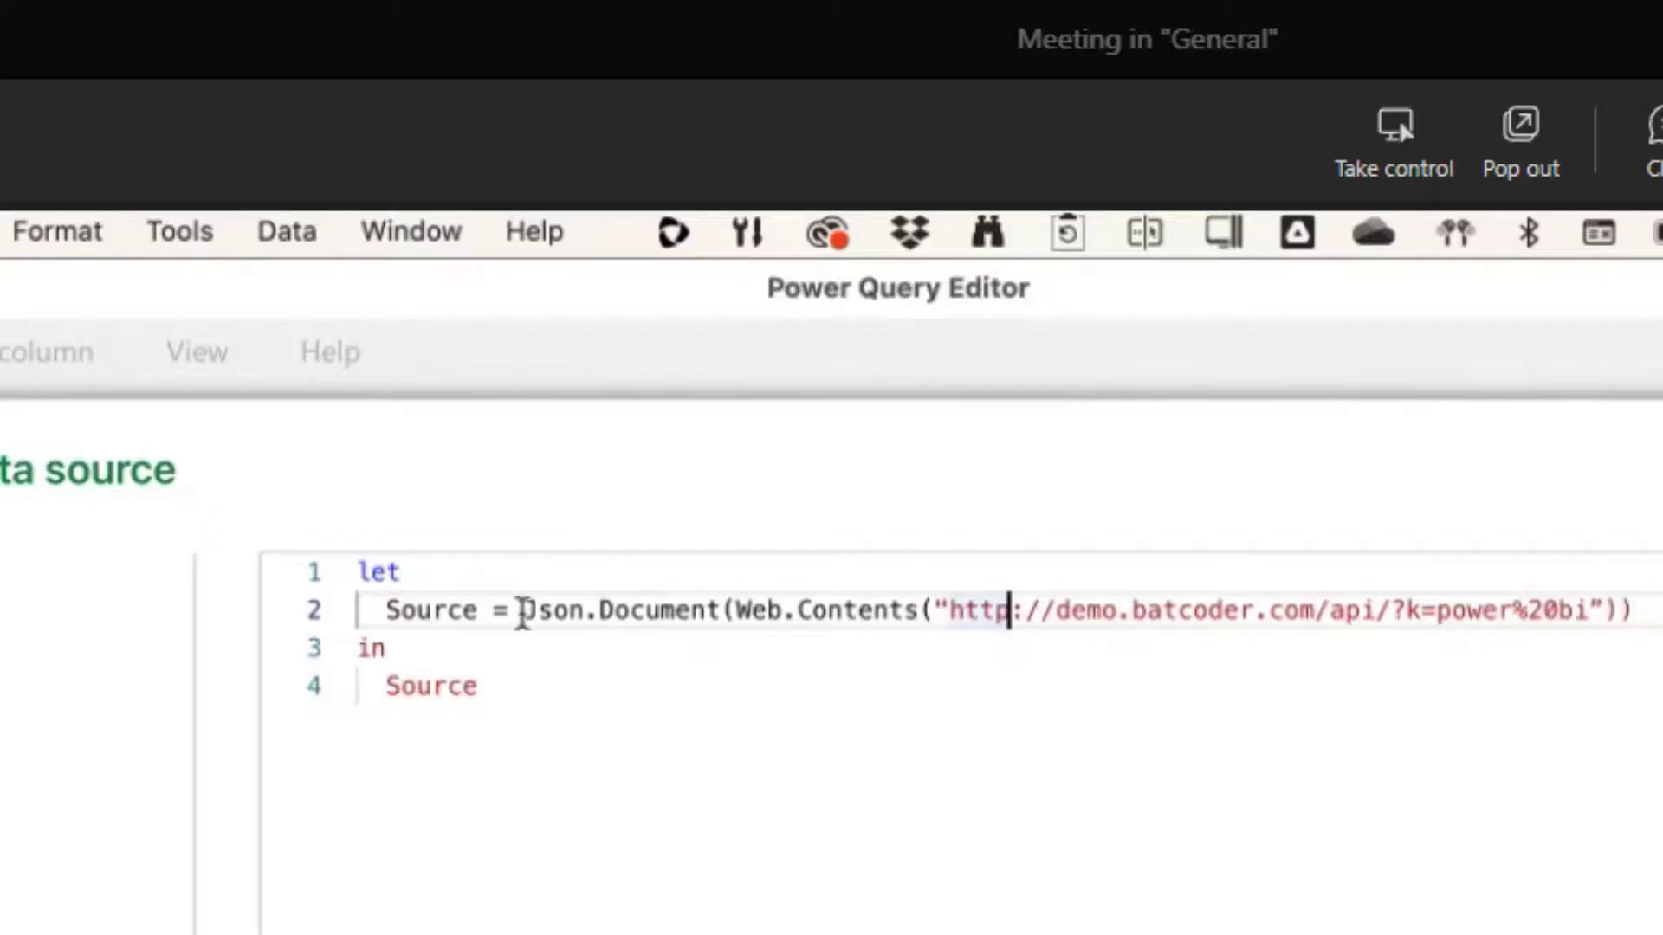
drag(523, 611, 718, 608)
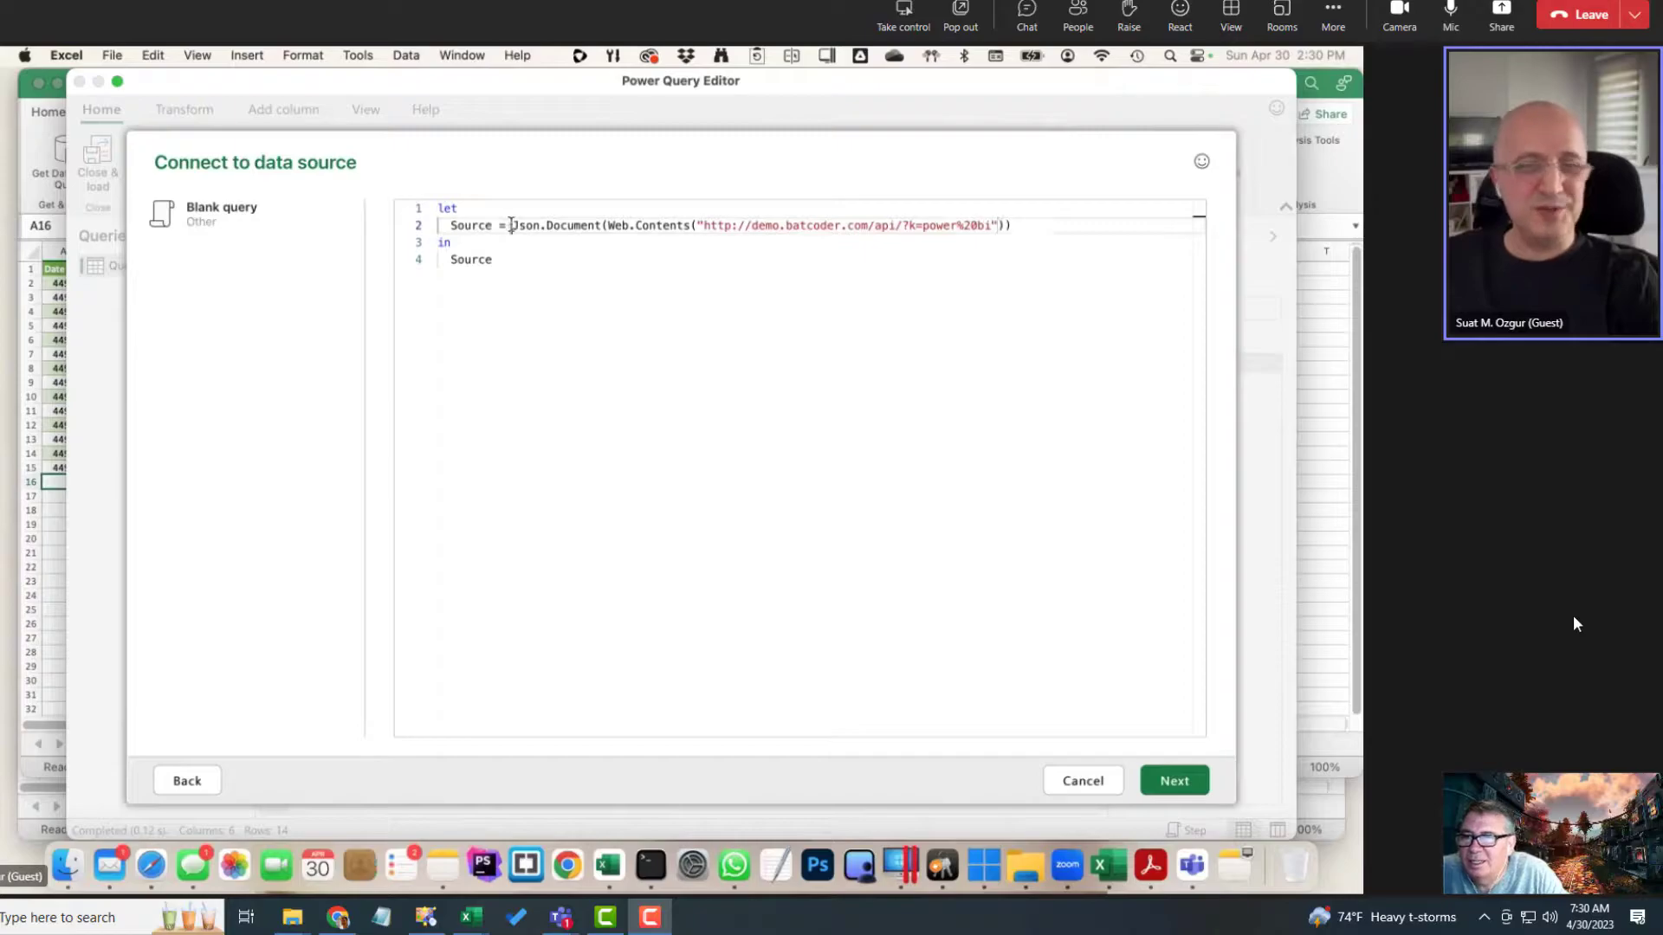
drag(510, 225, 1017, 225)
click(1175, 781)
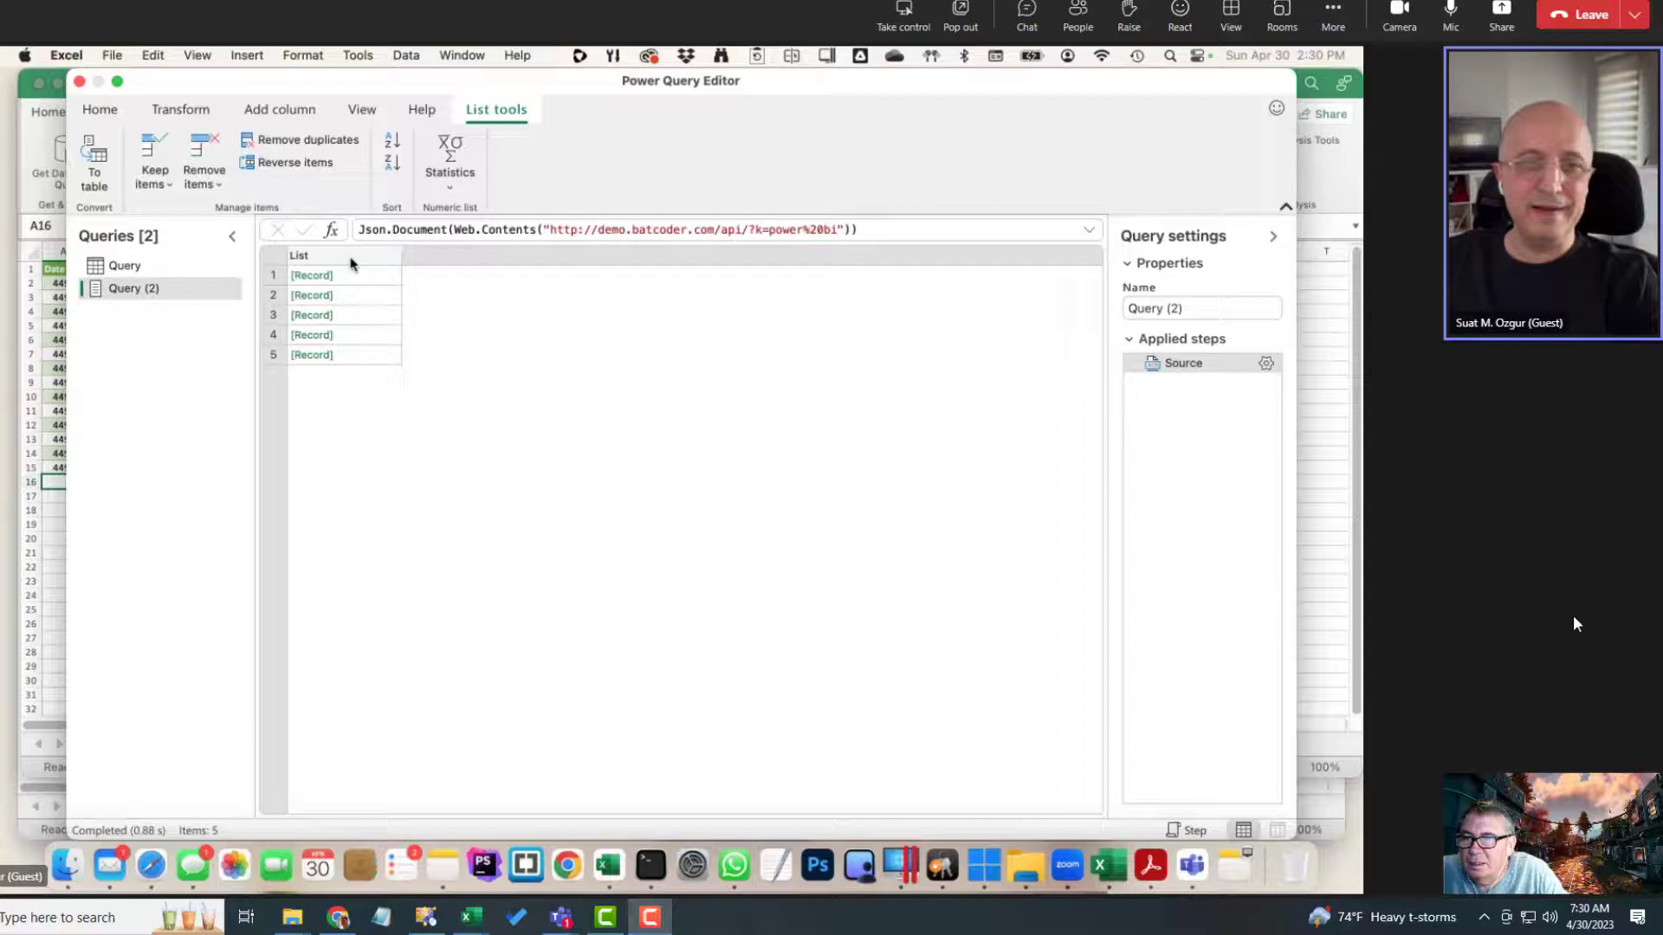
Step: Convert the API list into a table and expand all record fields into columns
click(348, 256)
click(183, 110)
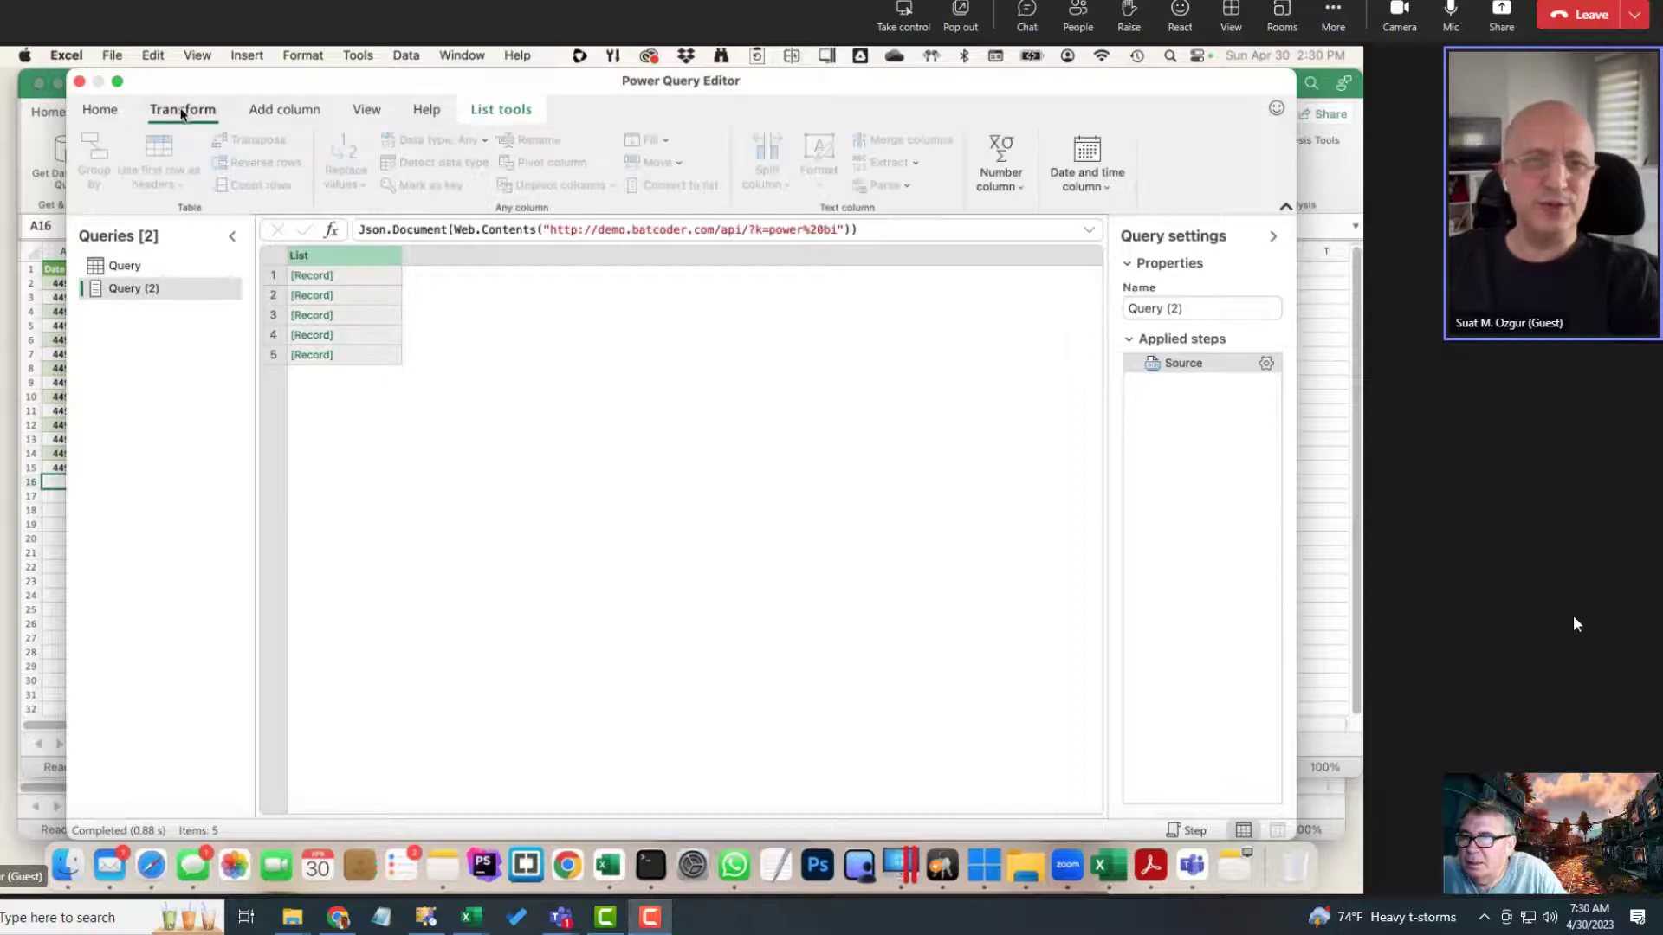
click(498, 109)
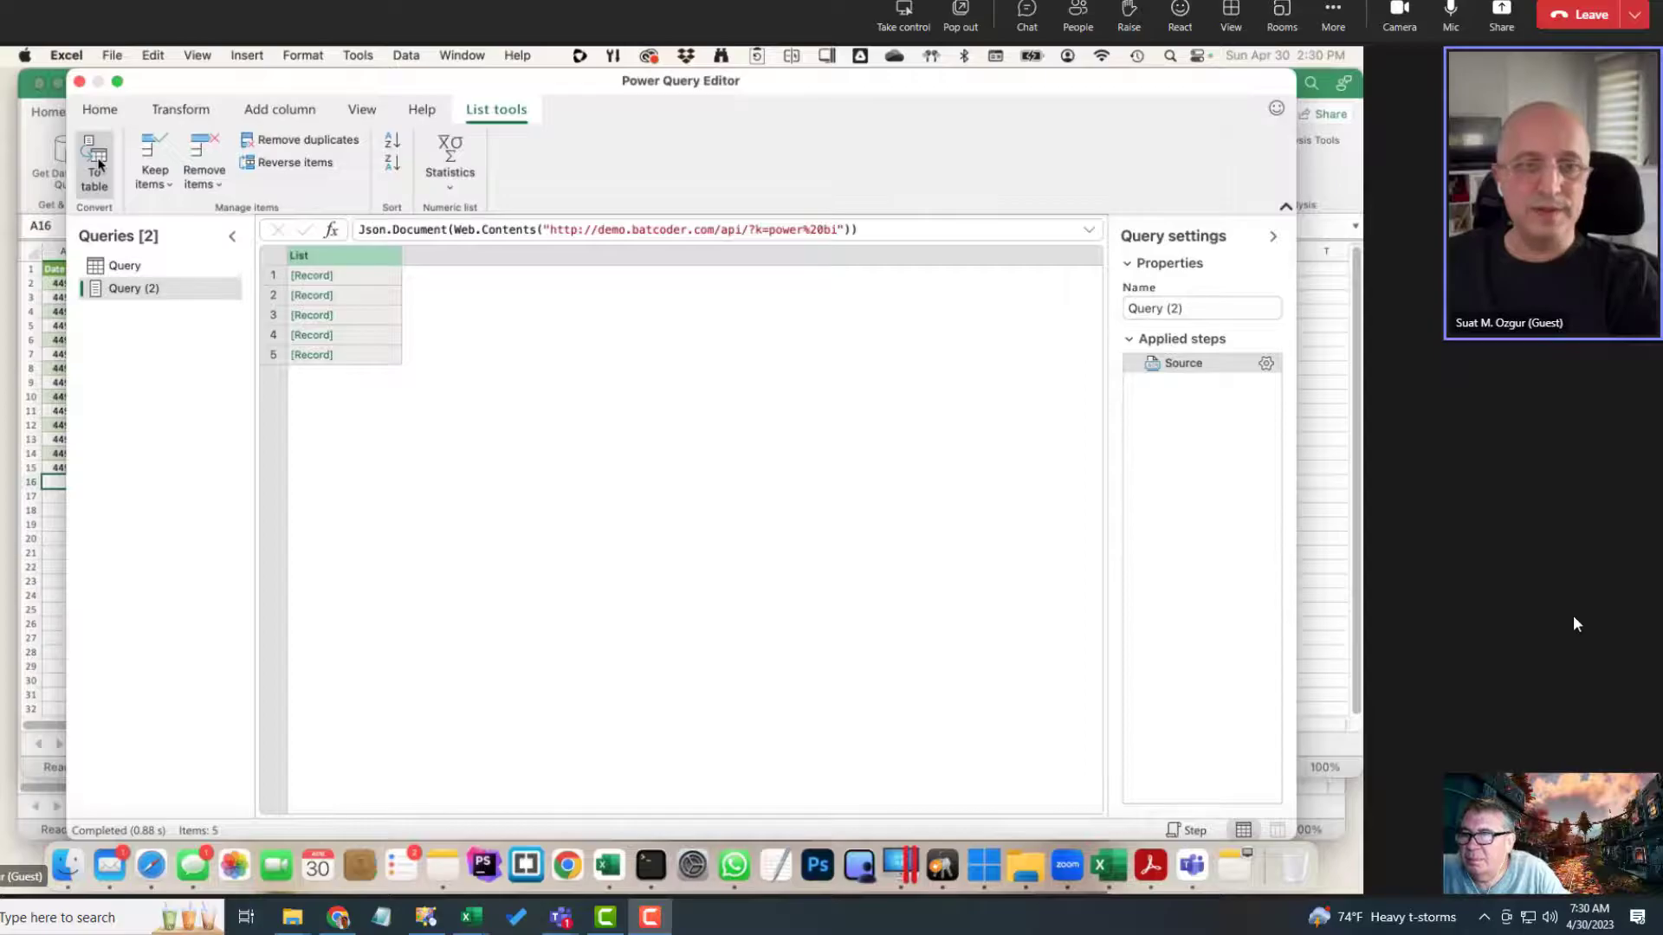
click(97, 163)
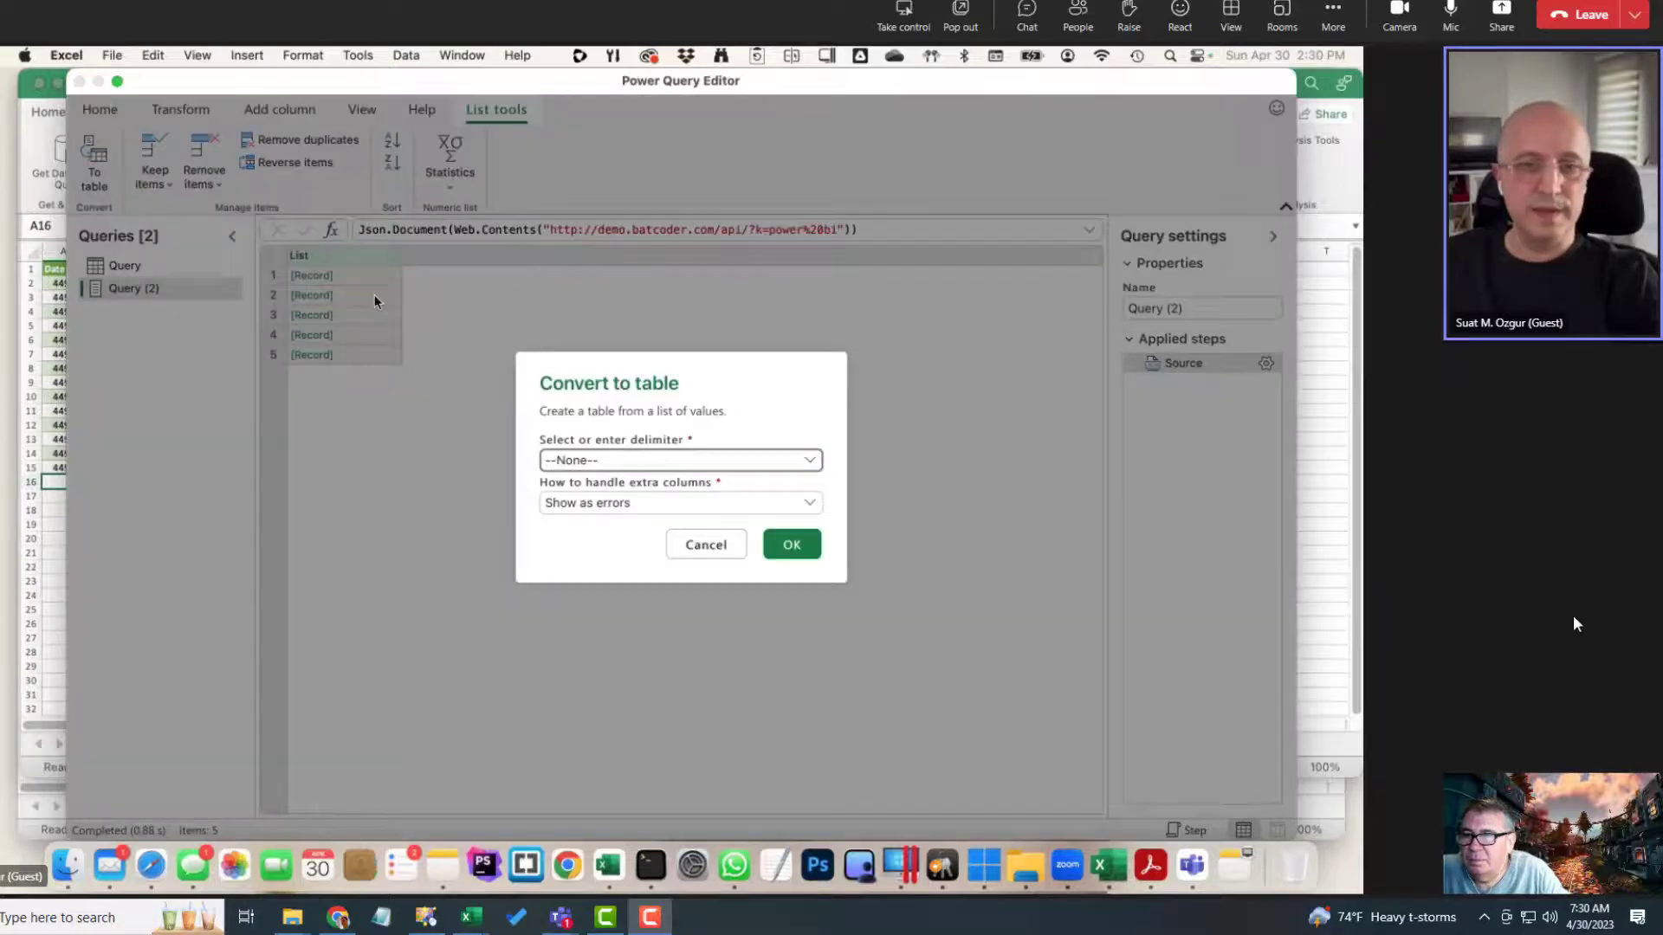
click(791, 544)
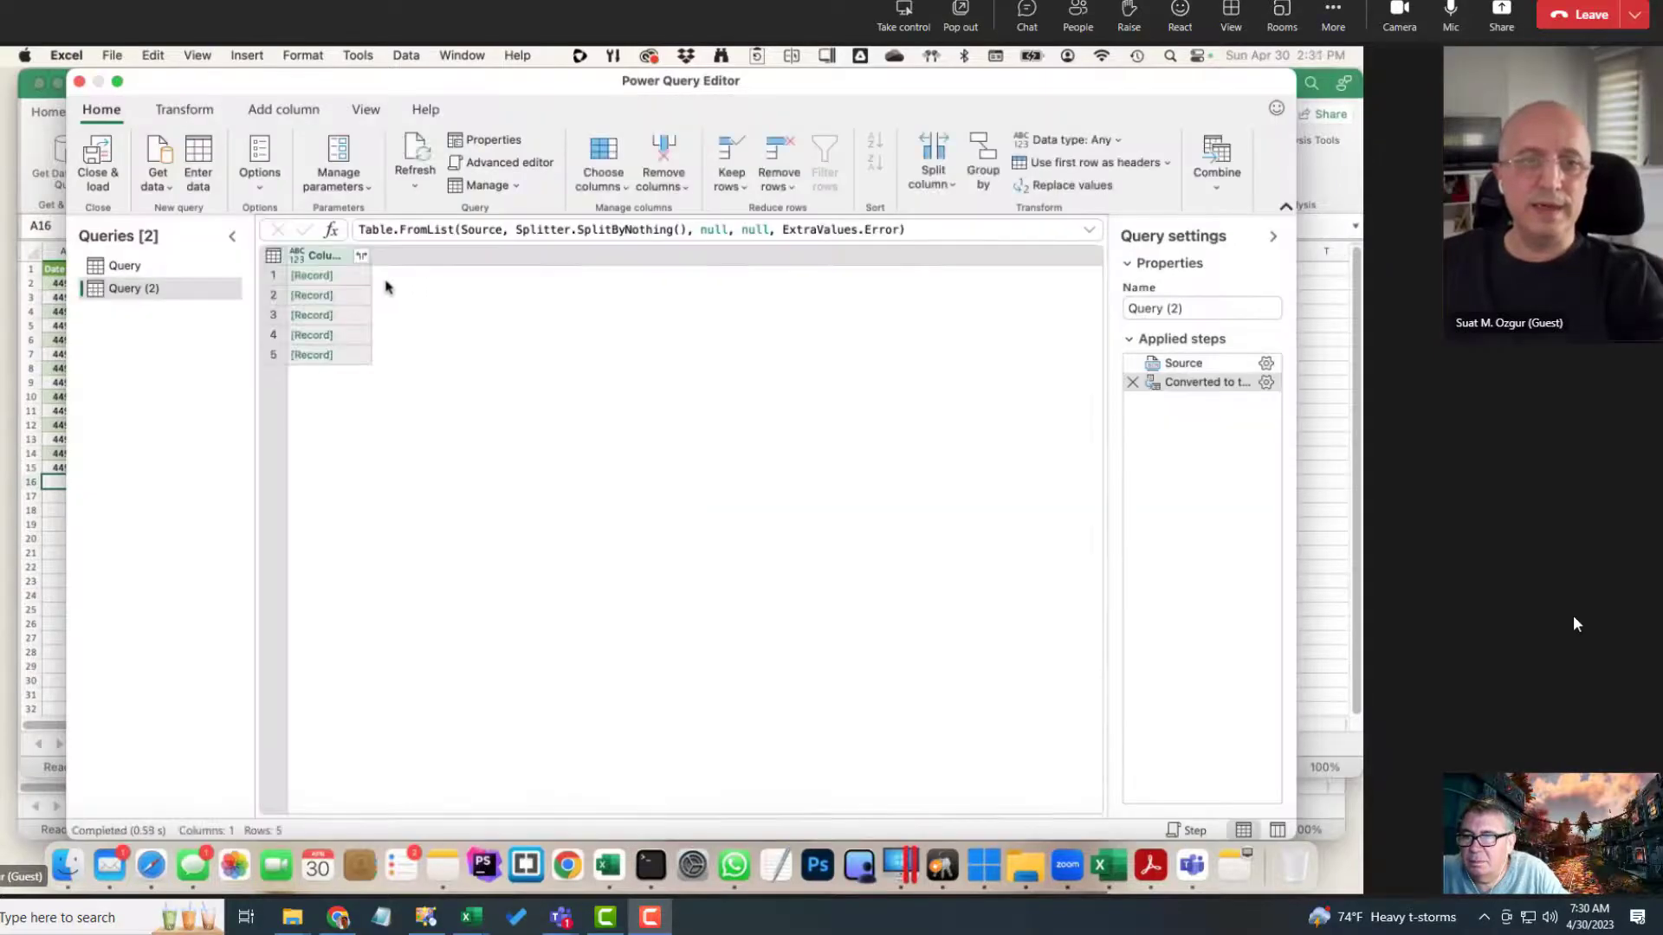
click(362, 257)
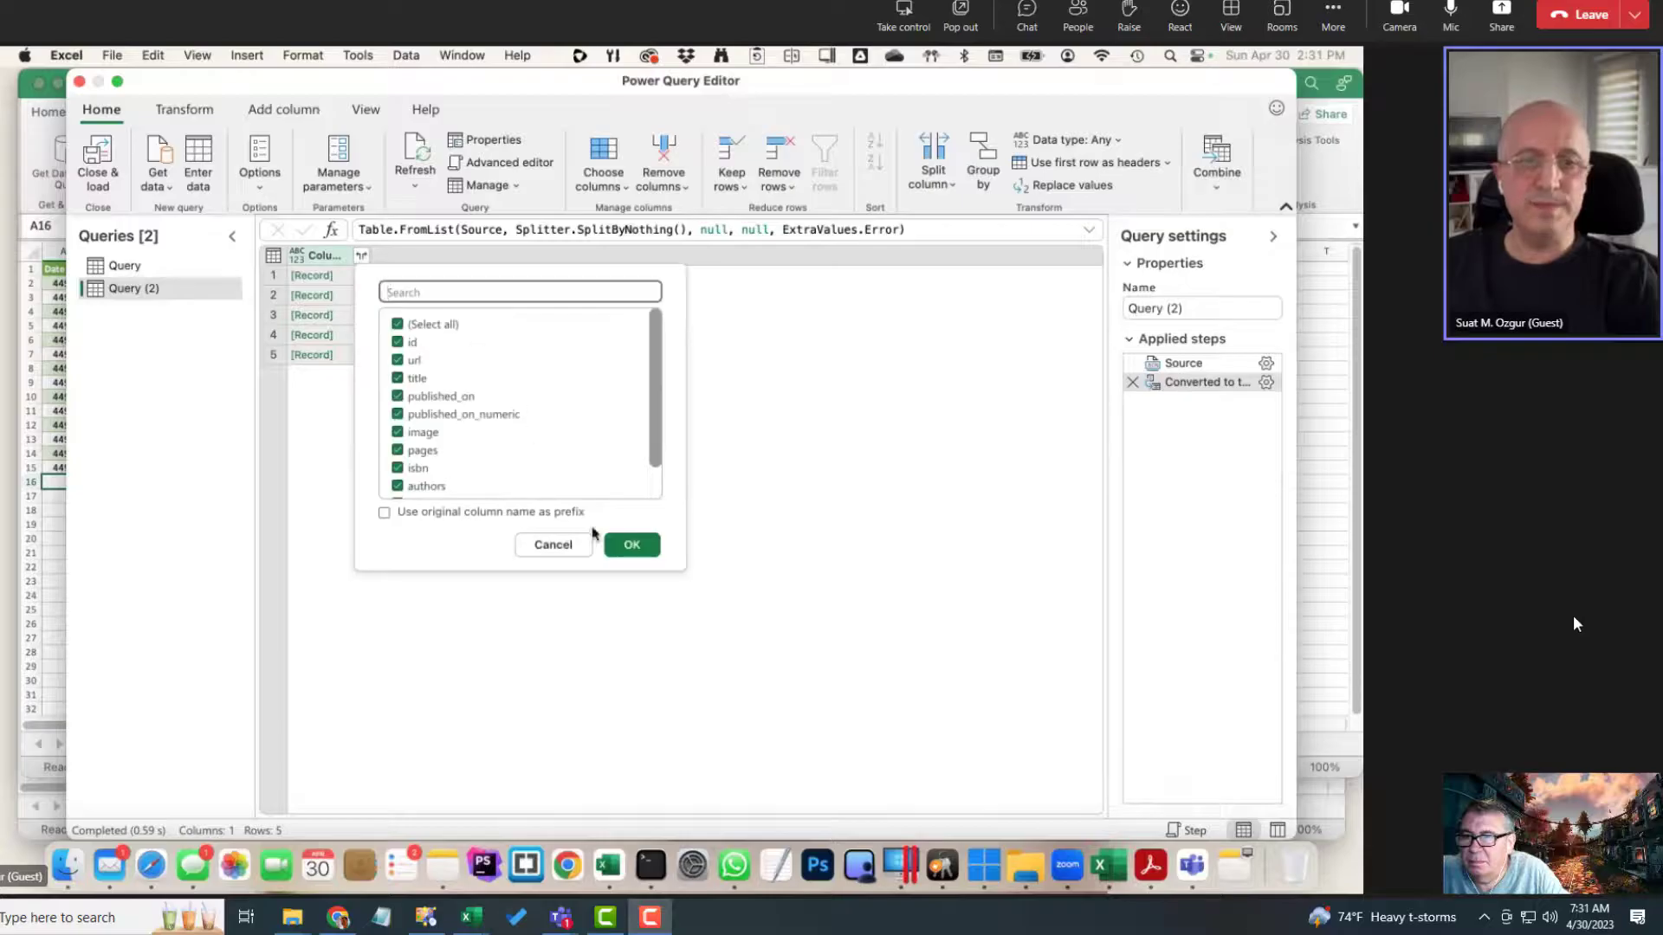
click(631, 545)
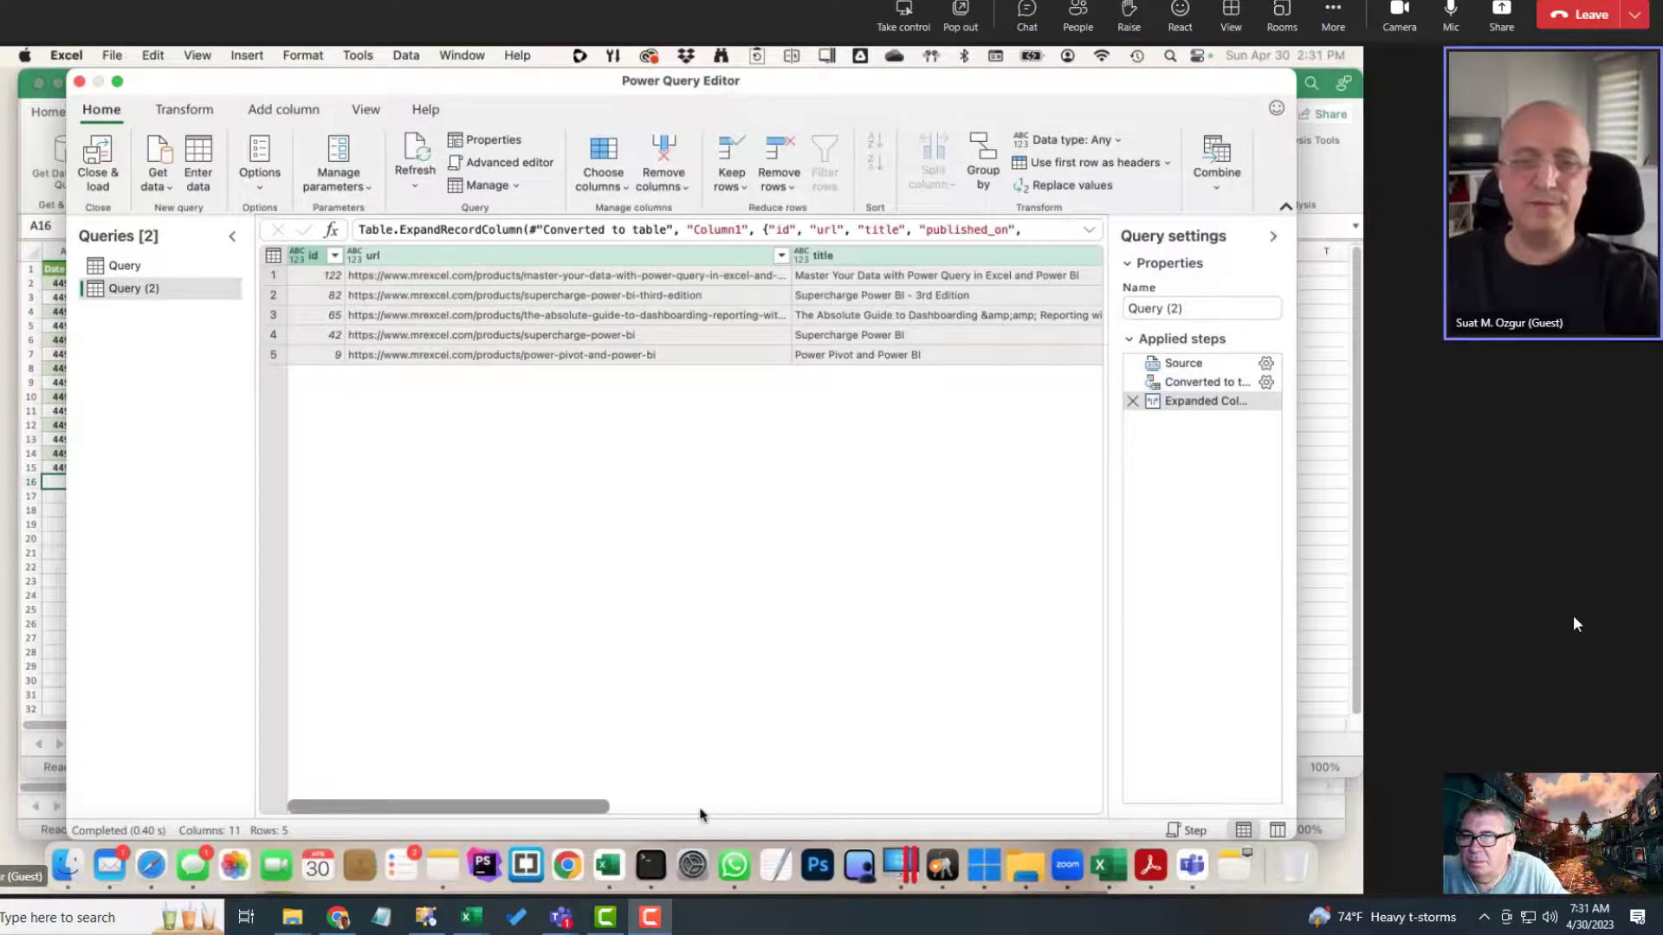
mouse_move(703, 814)
mouse_down()
mouse_move(1013, 819)
mouse_move(416, 815)
mouse_up()
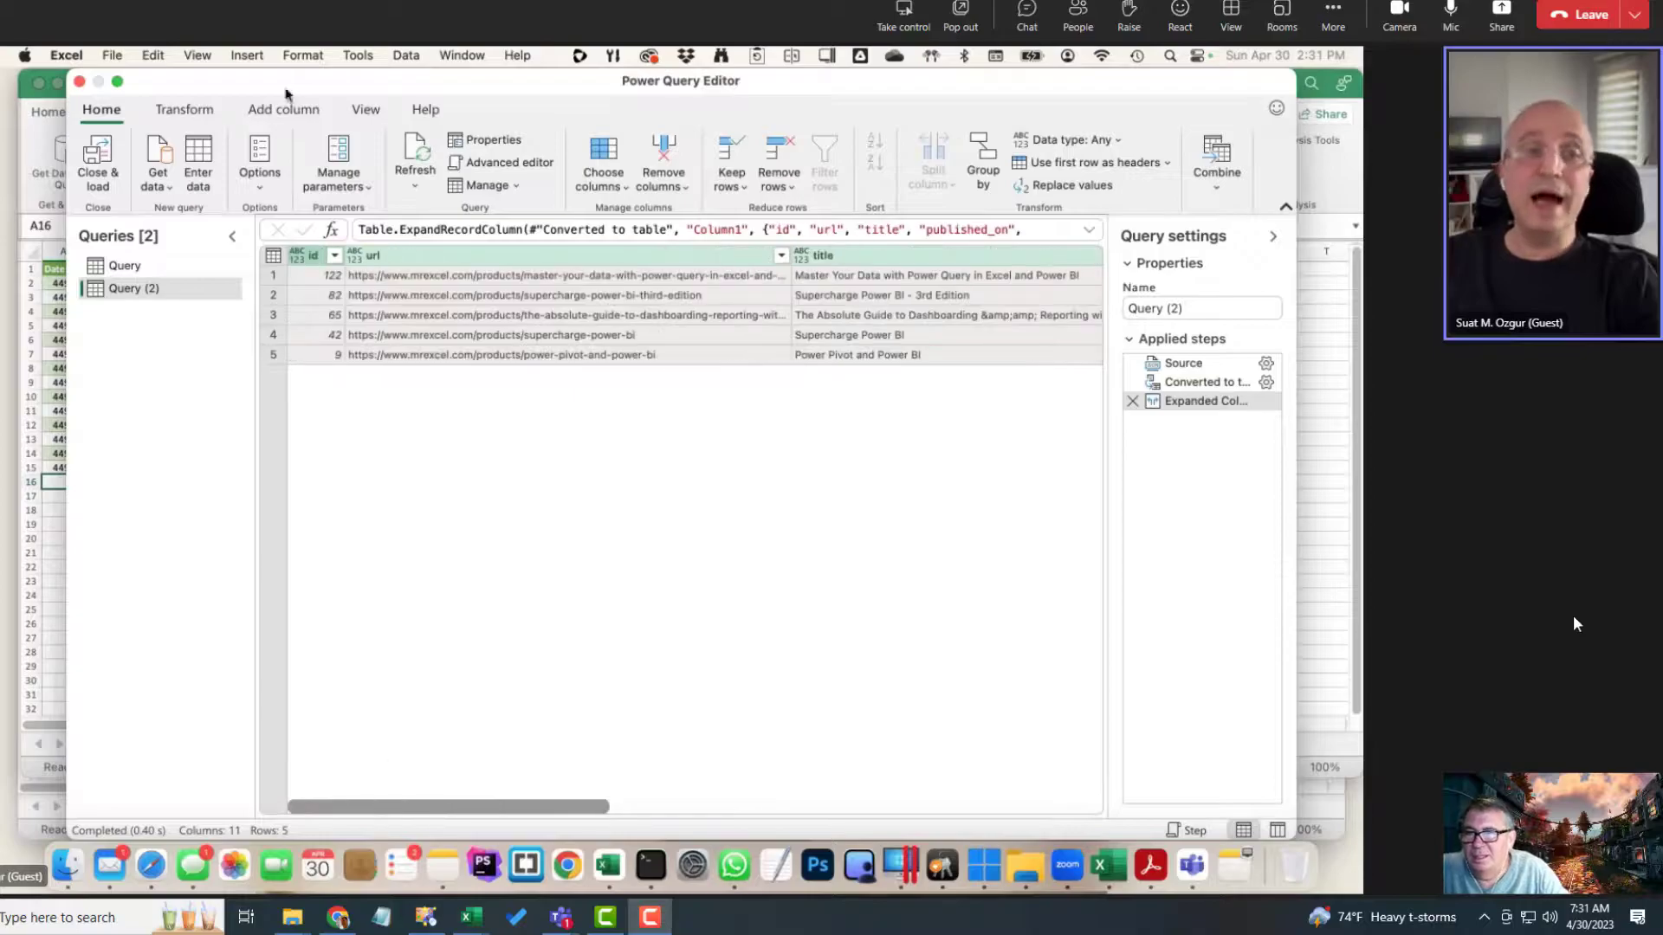
Step: Close the editor keeping changes, then start a new Get Data (Power Query) import
click(83, 85)
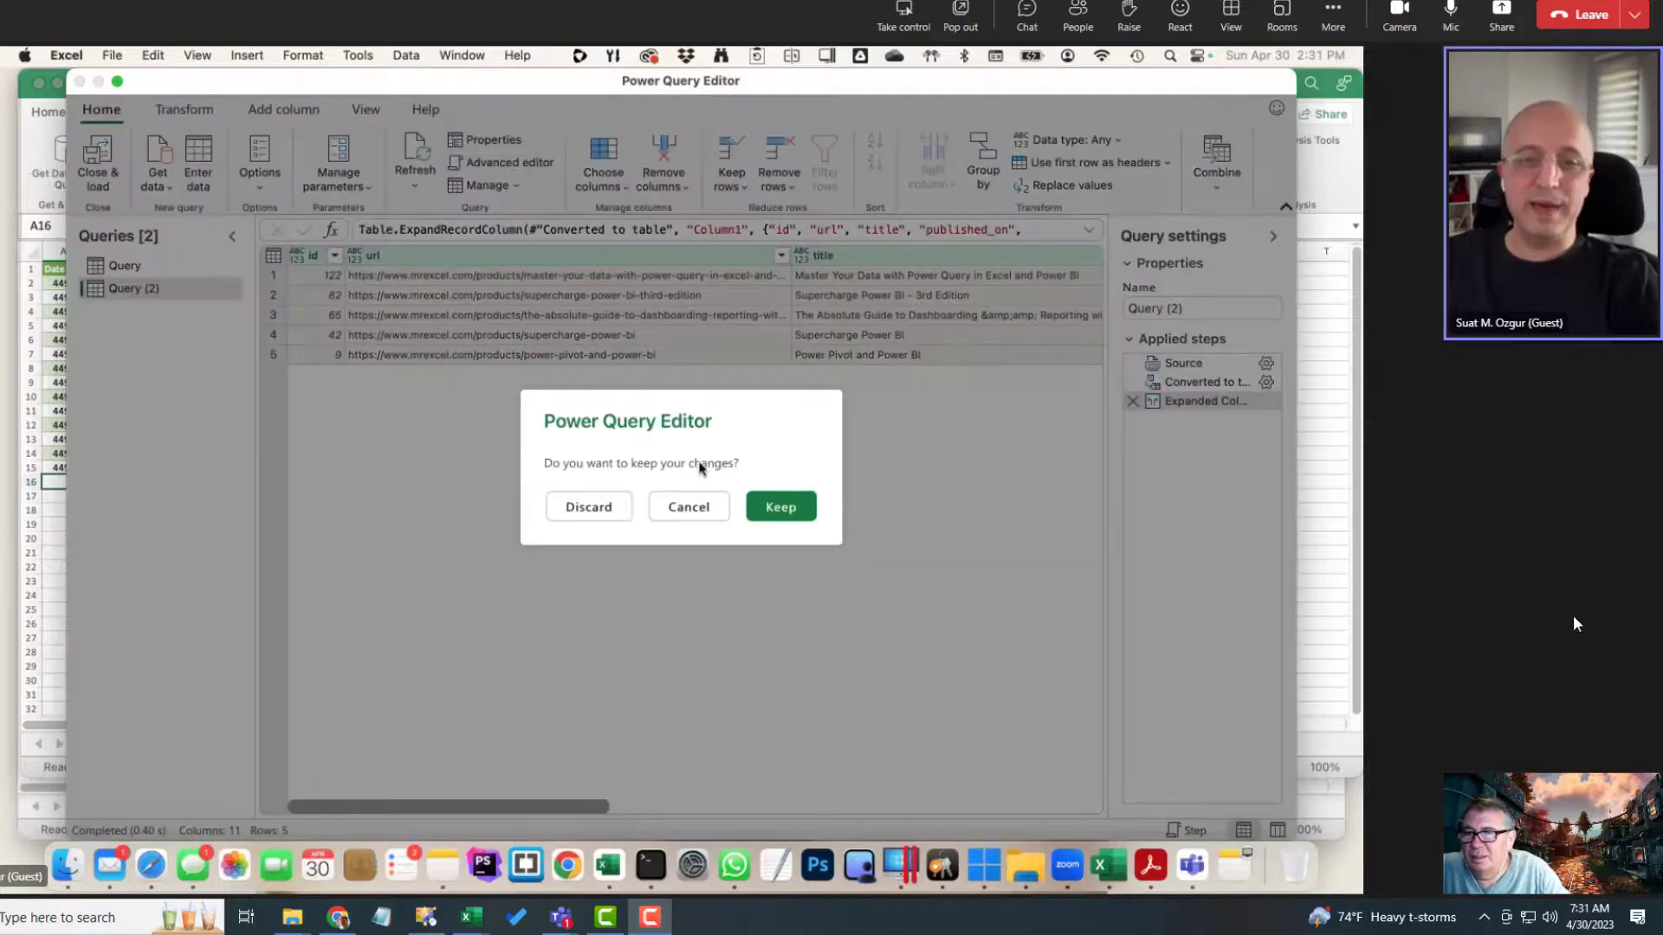
click(780, 505)
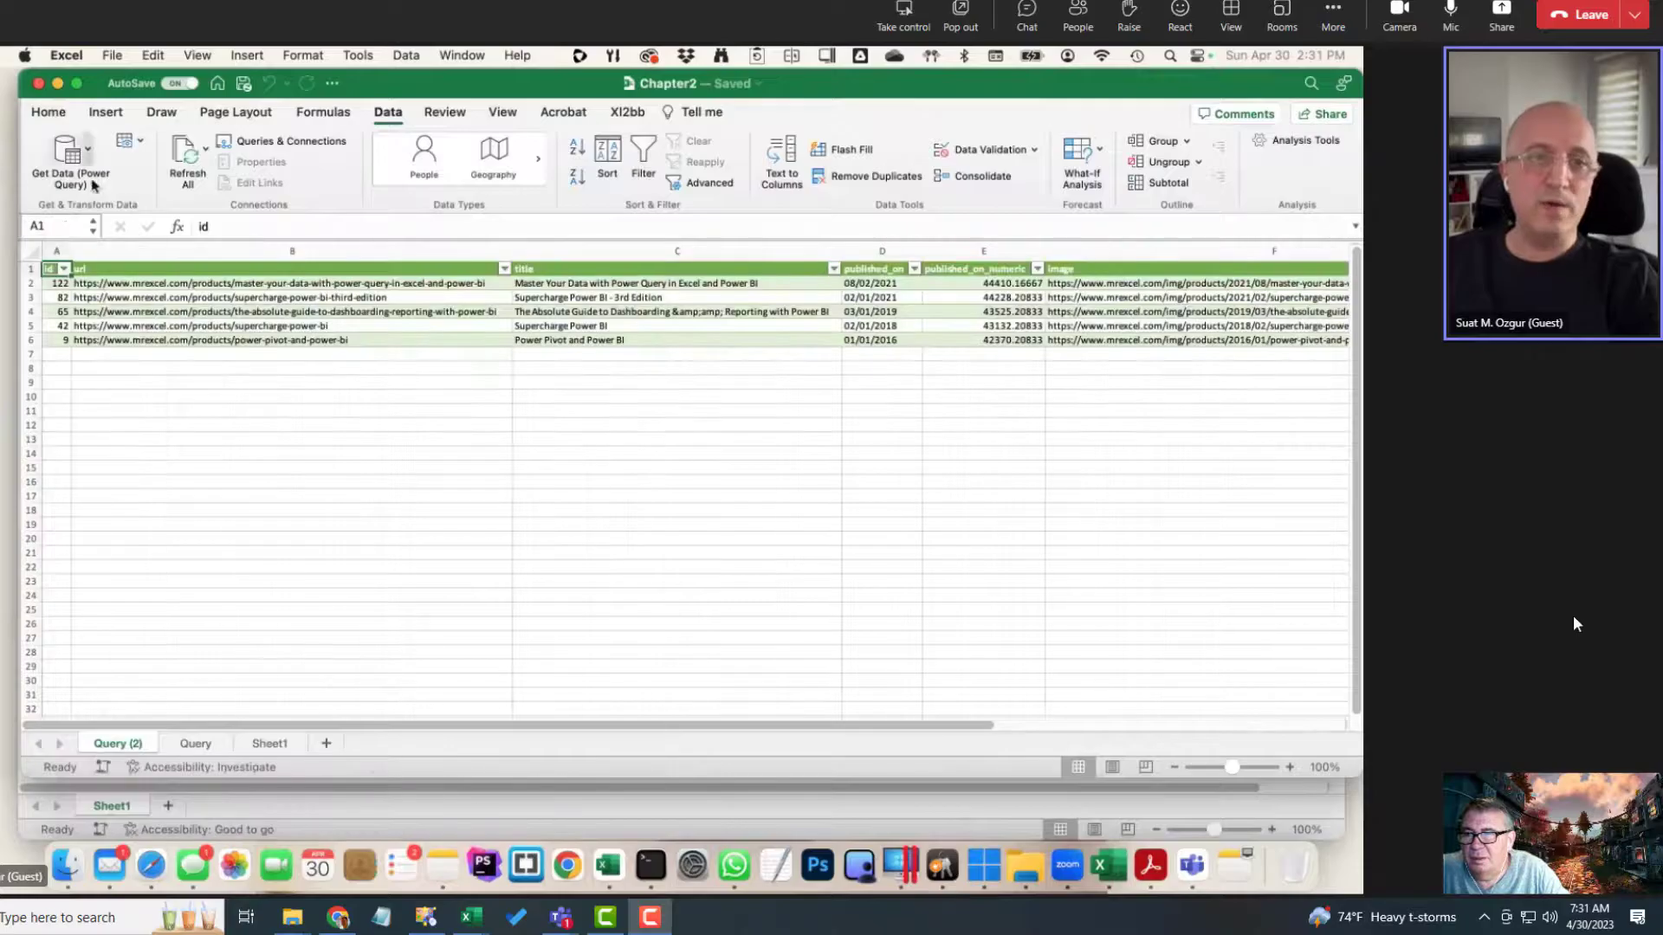
click(388, 112)
click(62, 156)
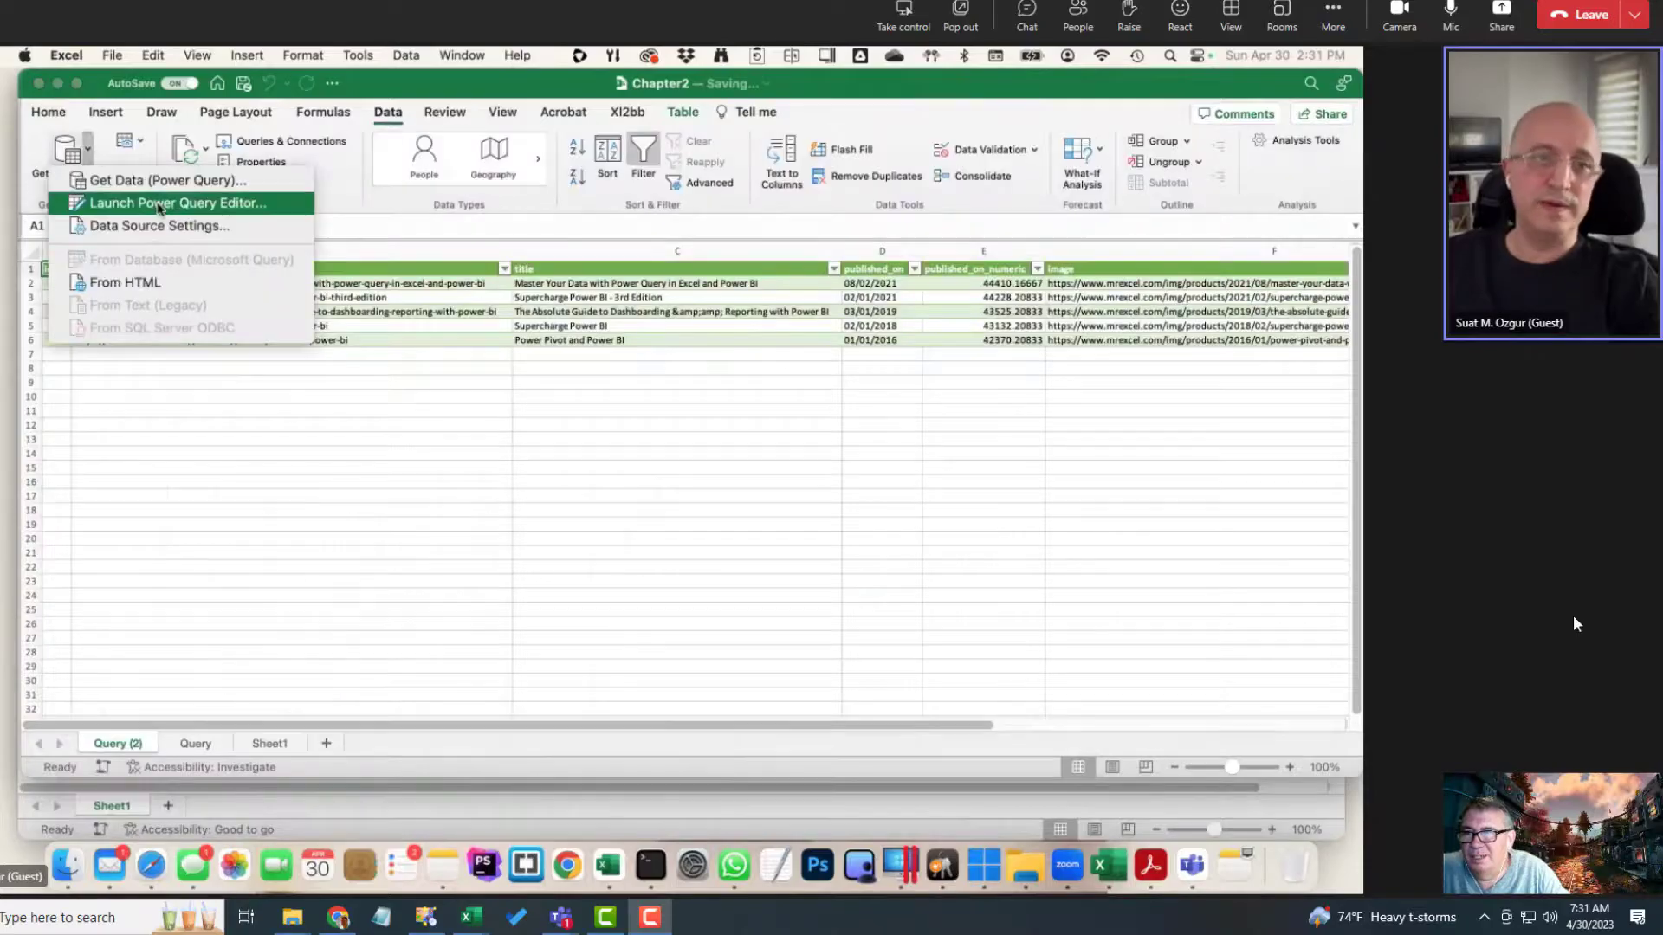
click(123, 182)
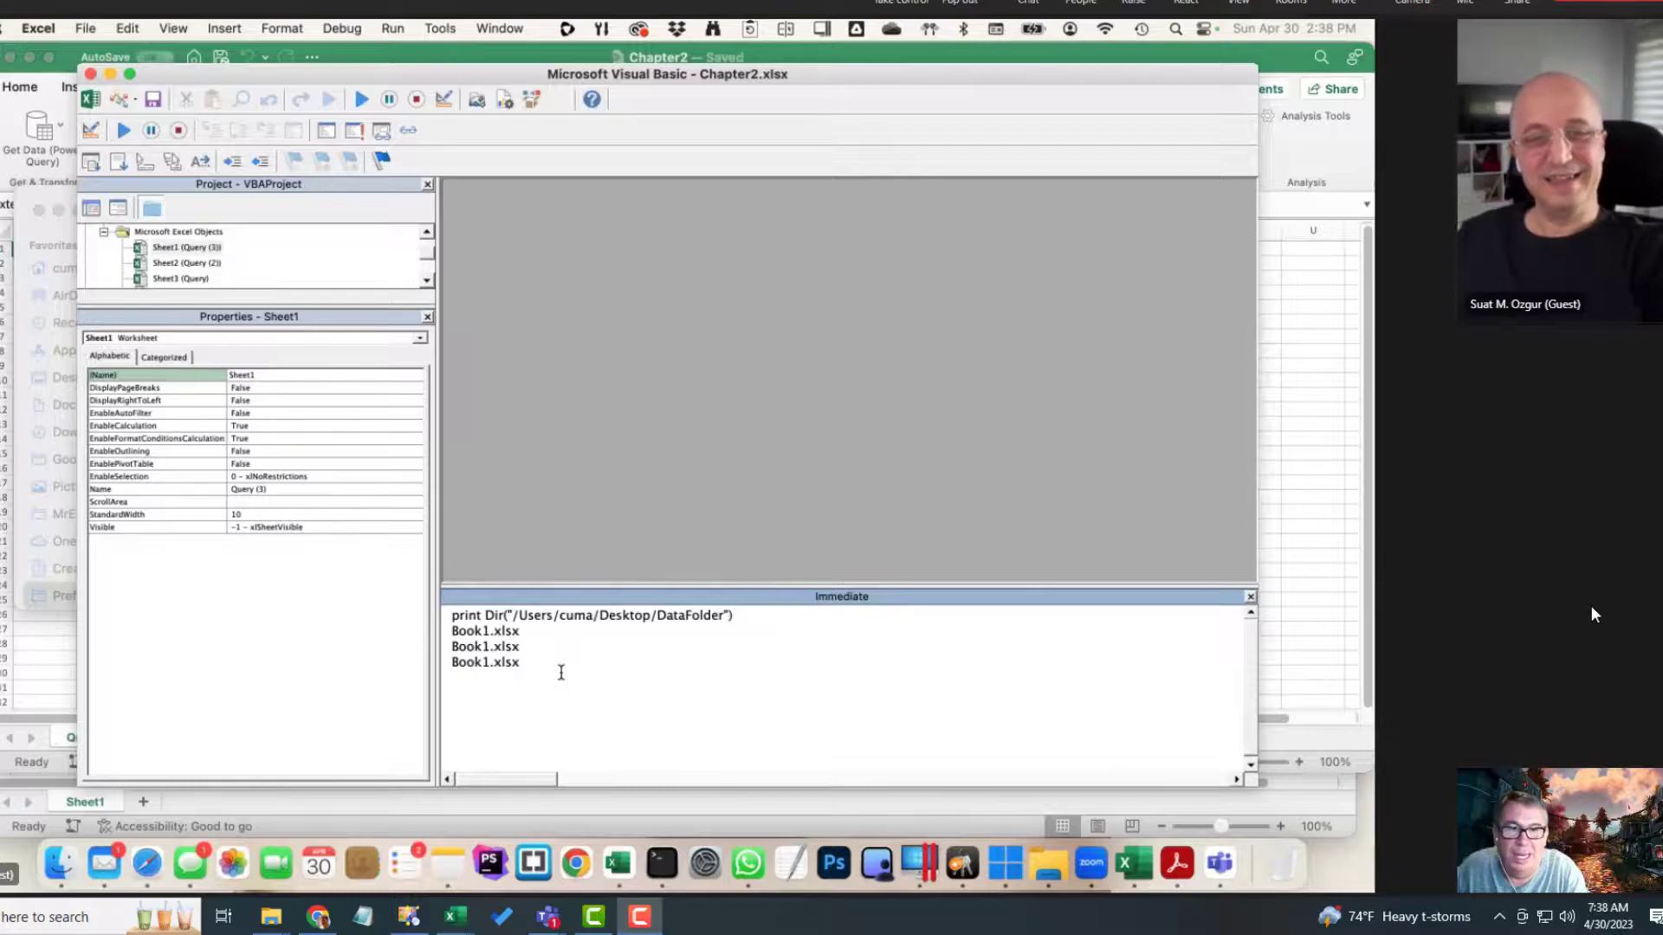
Step: Switch back to the workbook's Query (3) sheet, then reopen the Visual Basic editor
key(super+q)
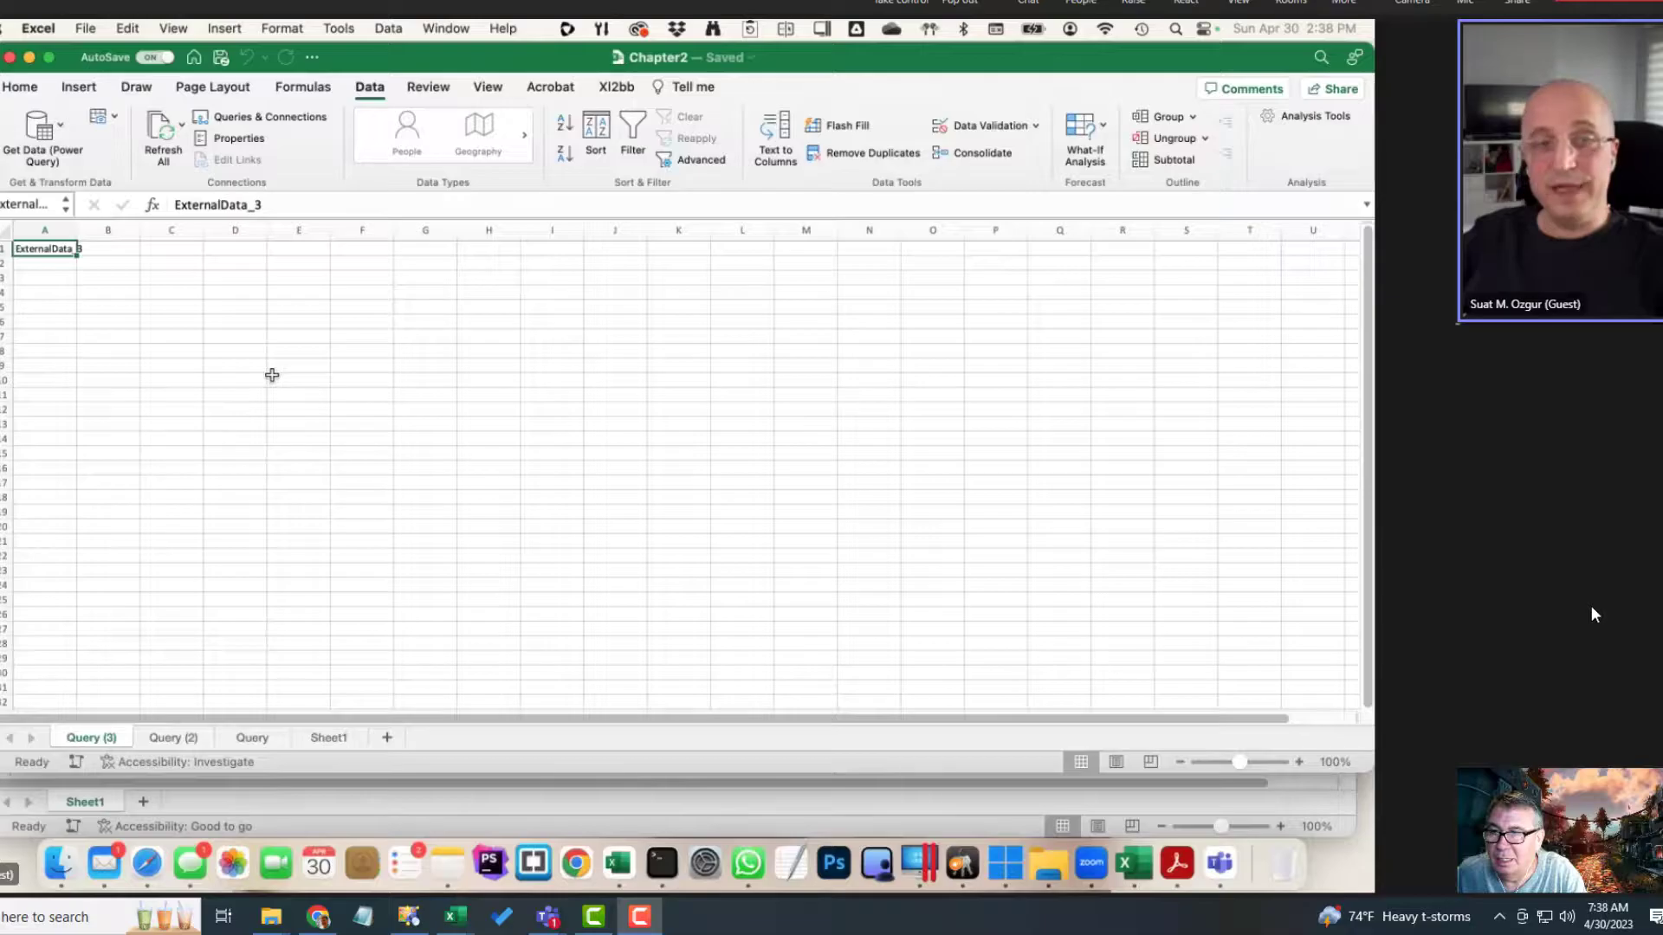
key(alt+F11)
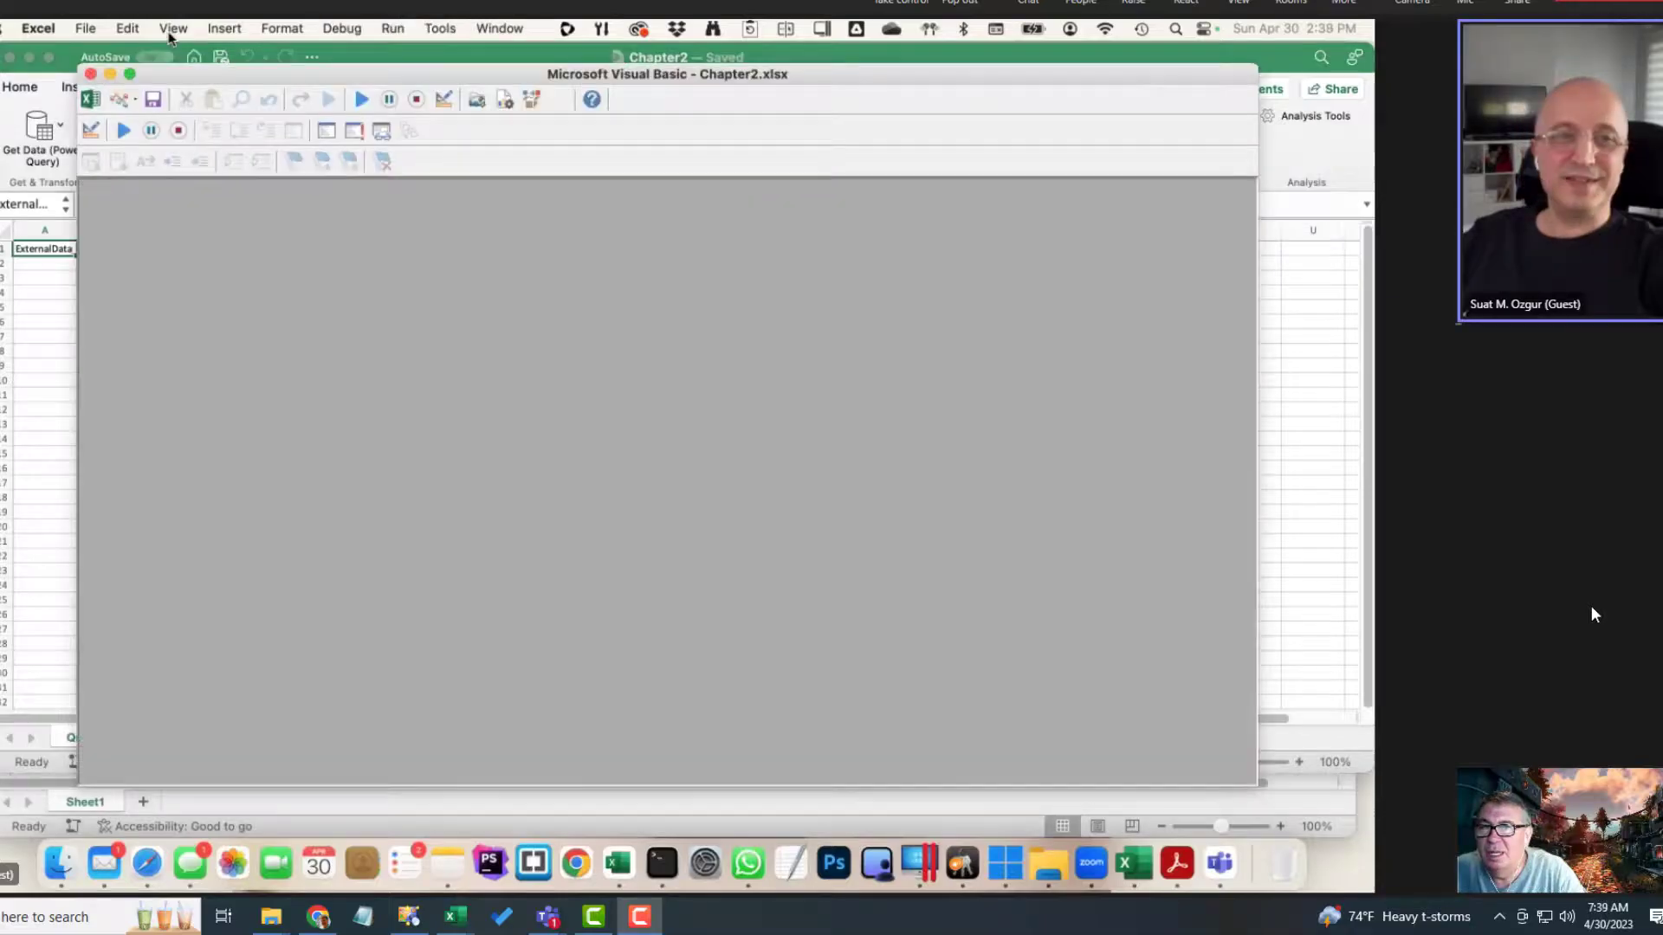
Step: Show the Immediate pane and fix typos in the Dir call's Desktop/DataFolder path
click(172, 28)
text(print Dir("/Users/cuma/Deskt)
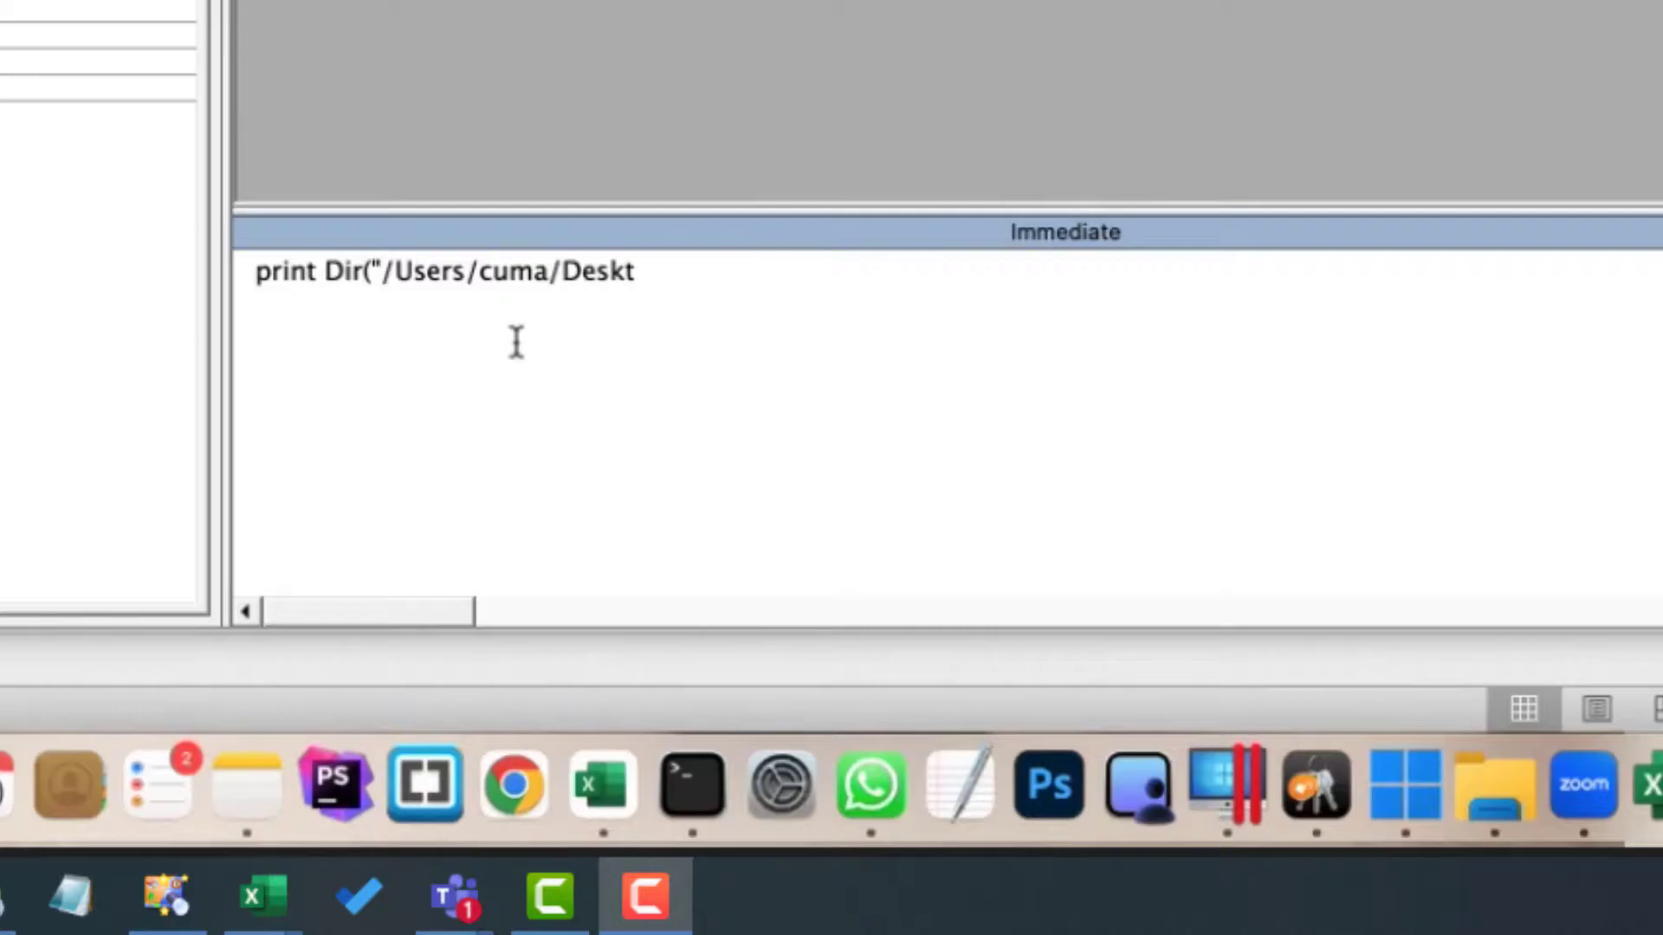
text(oip)
key(BackSpace)
key(BackSpace)
text(p)
key(BackSpace)
text(Data)
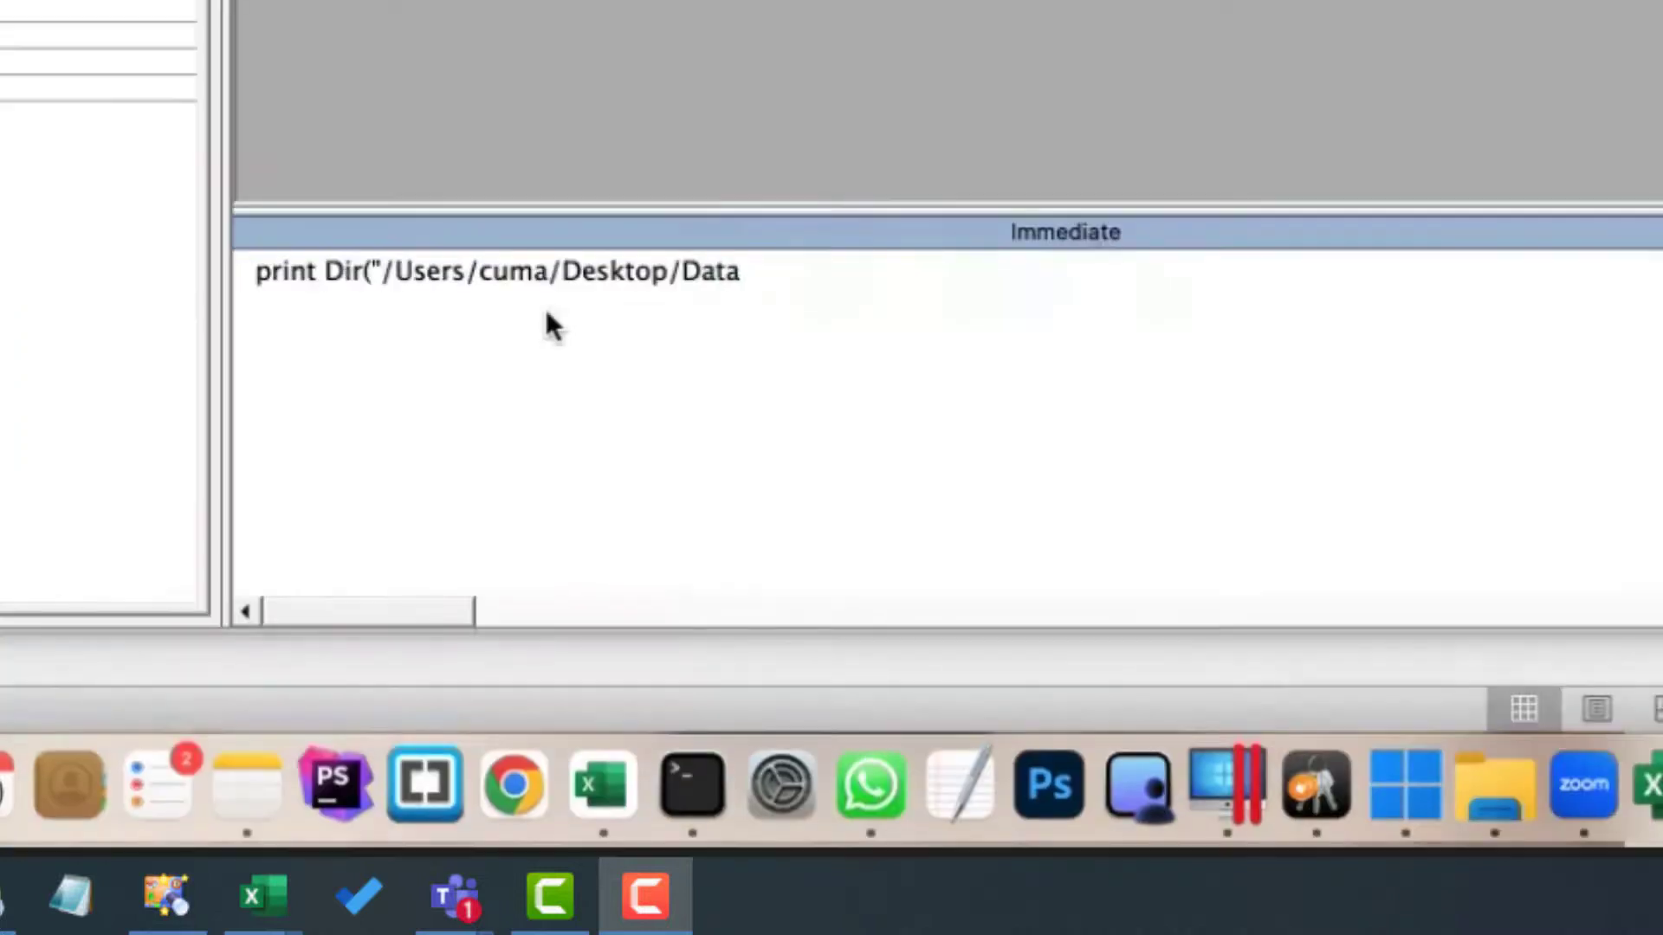
text(Folder")
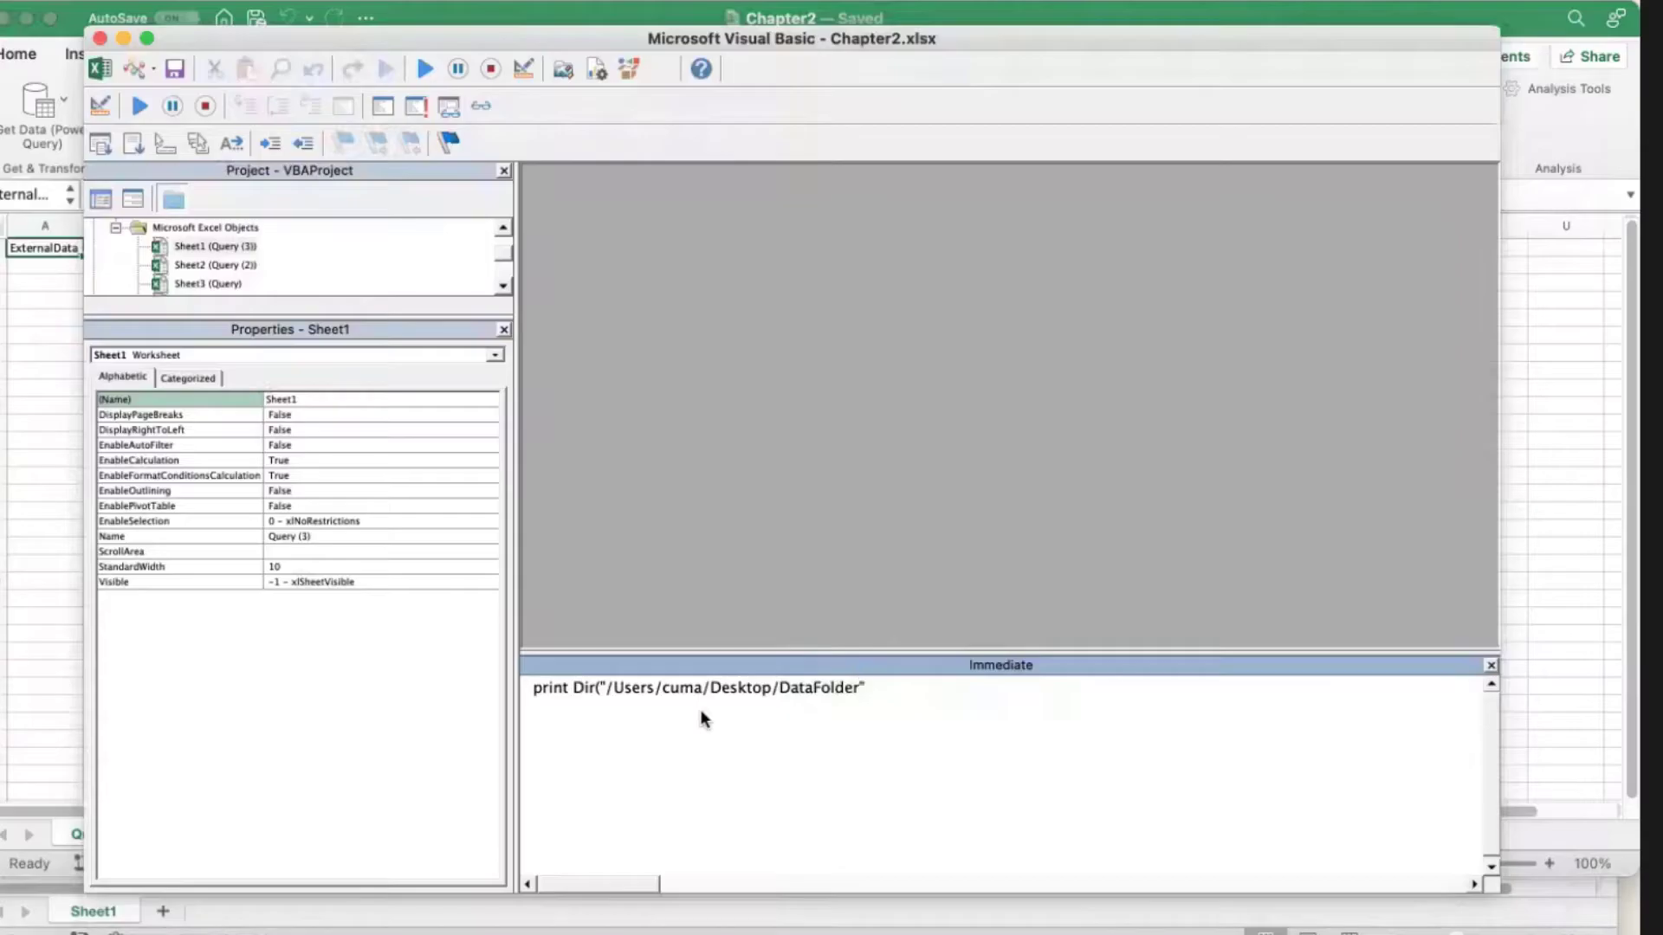
text())
Step: Run the Dir statement and grant Excel access to DataFolder so it lists Book1.xlsx
key(Return)
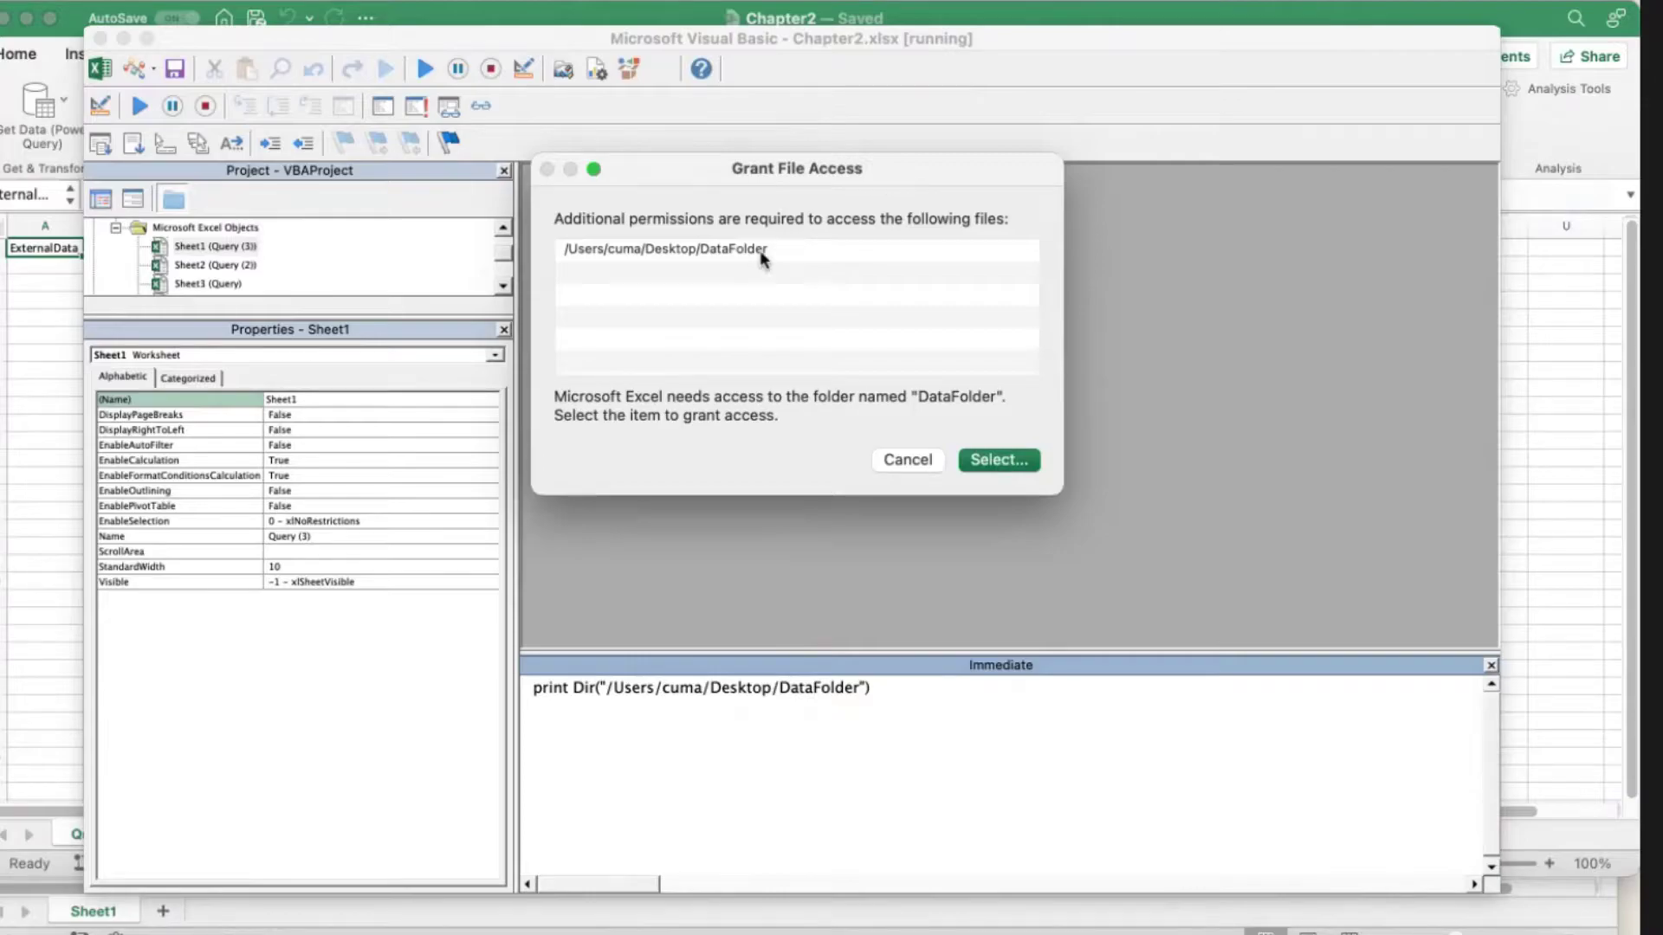
click(1000, 459)
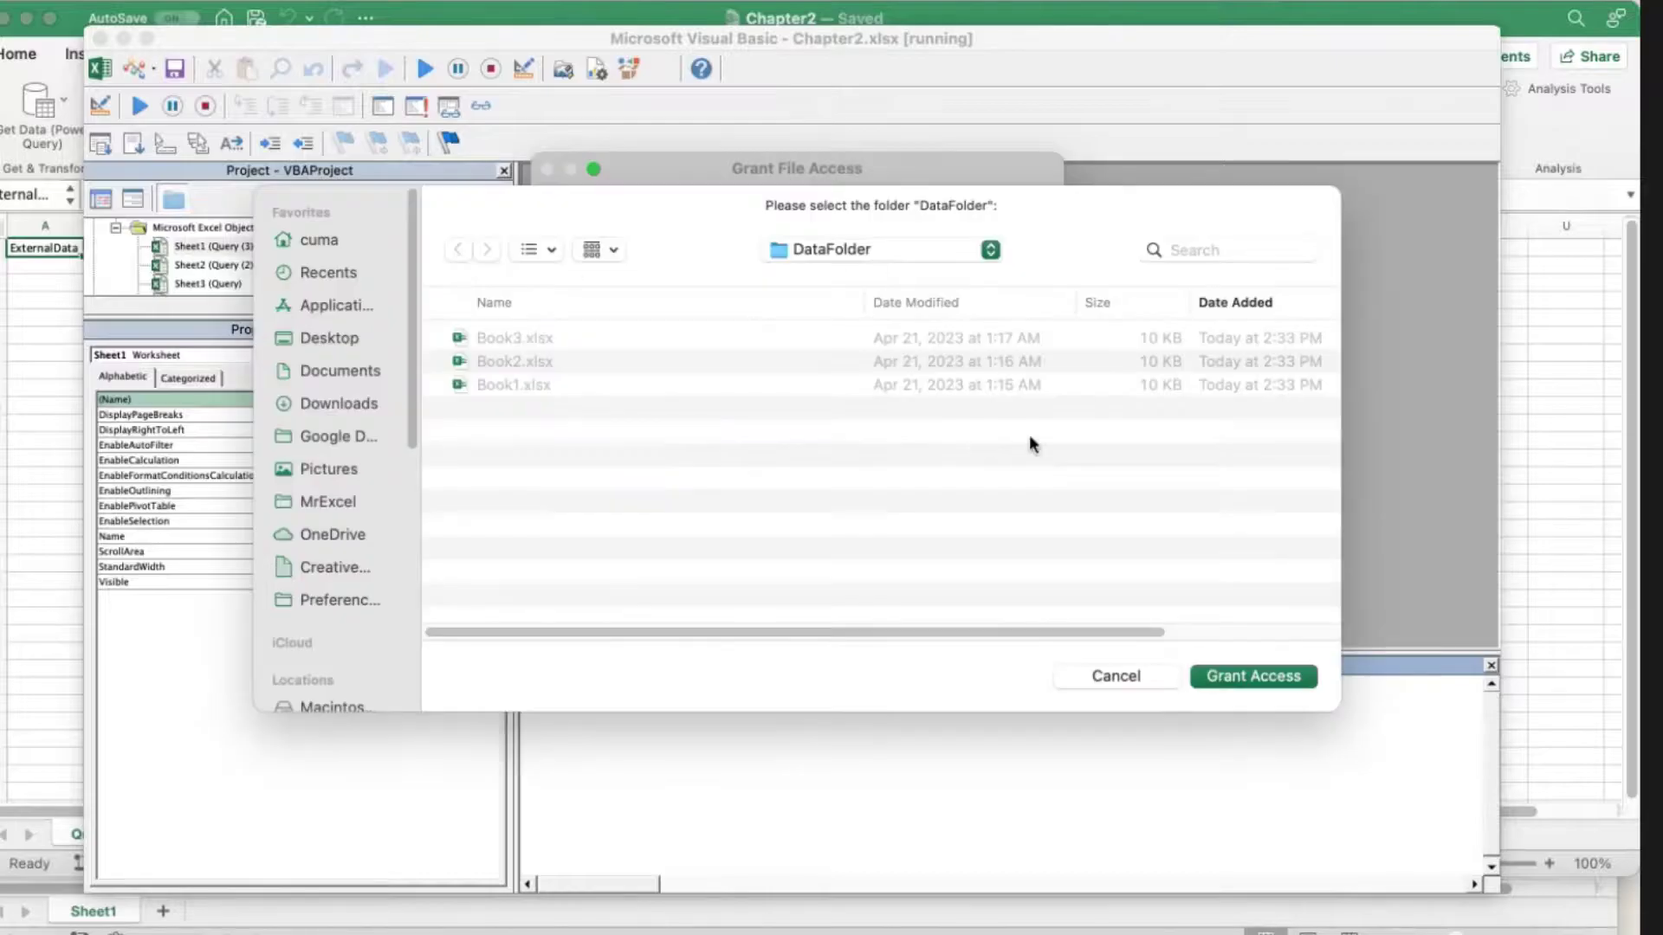
click(1241, 677)
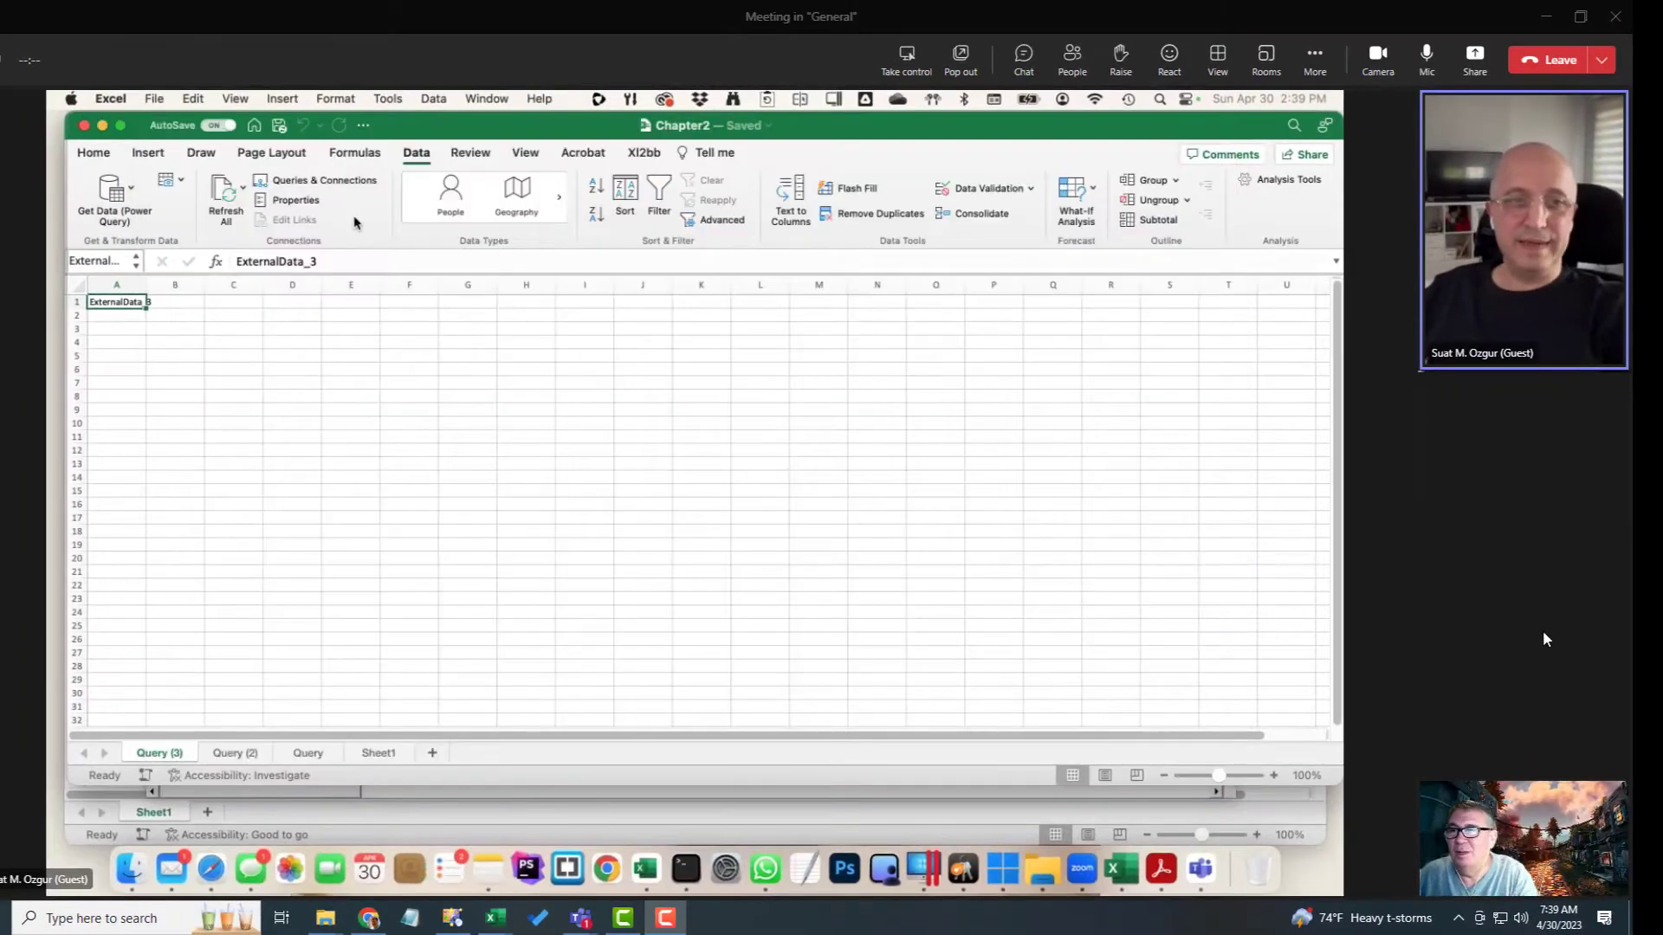
Step: Quit Excel from the Dock, discarding unsaved changes to Book2
right_click(646, 869)
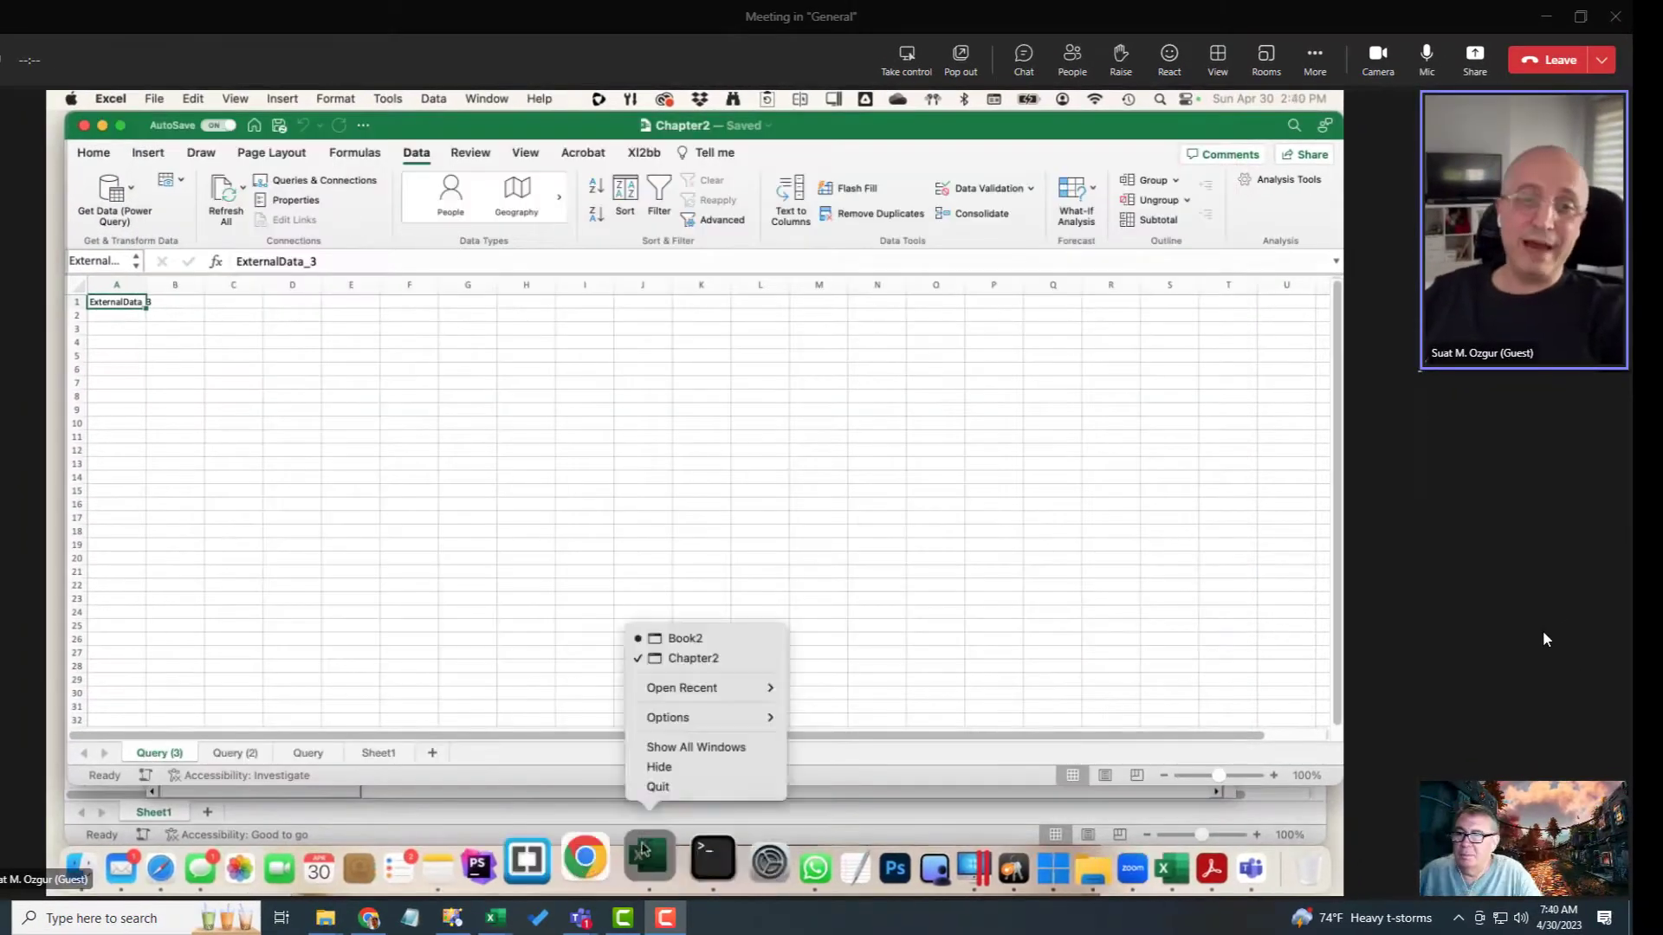
click(659, 789)
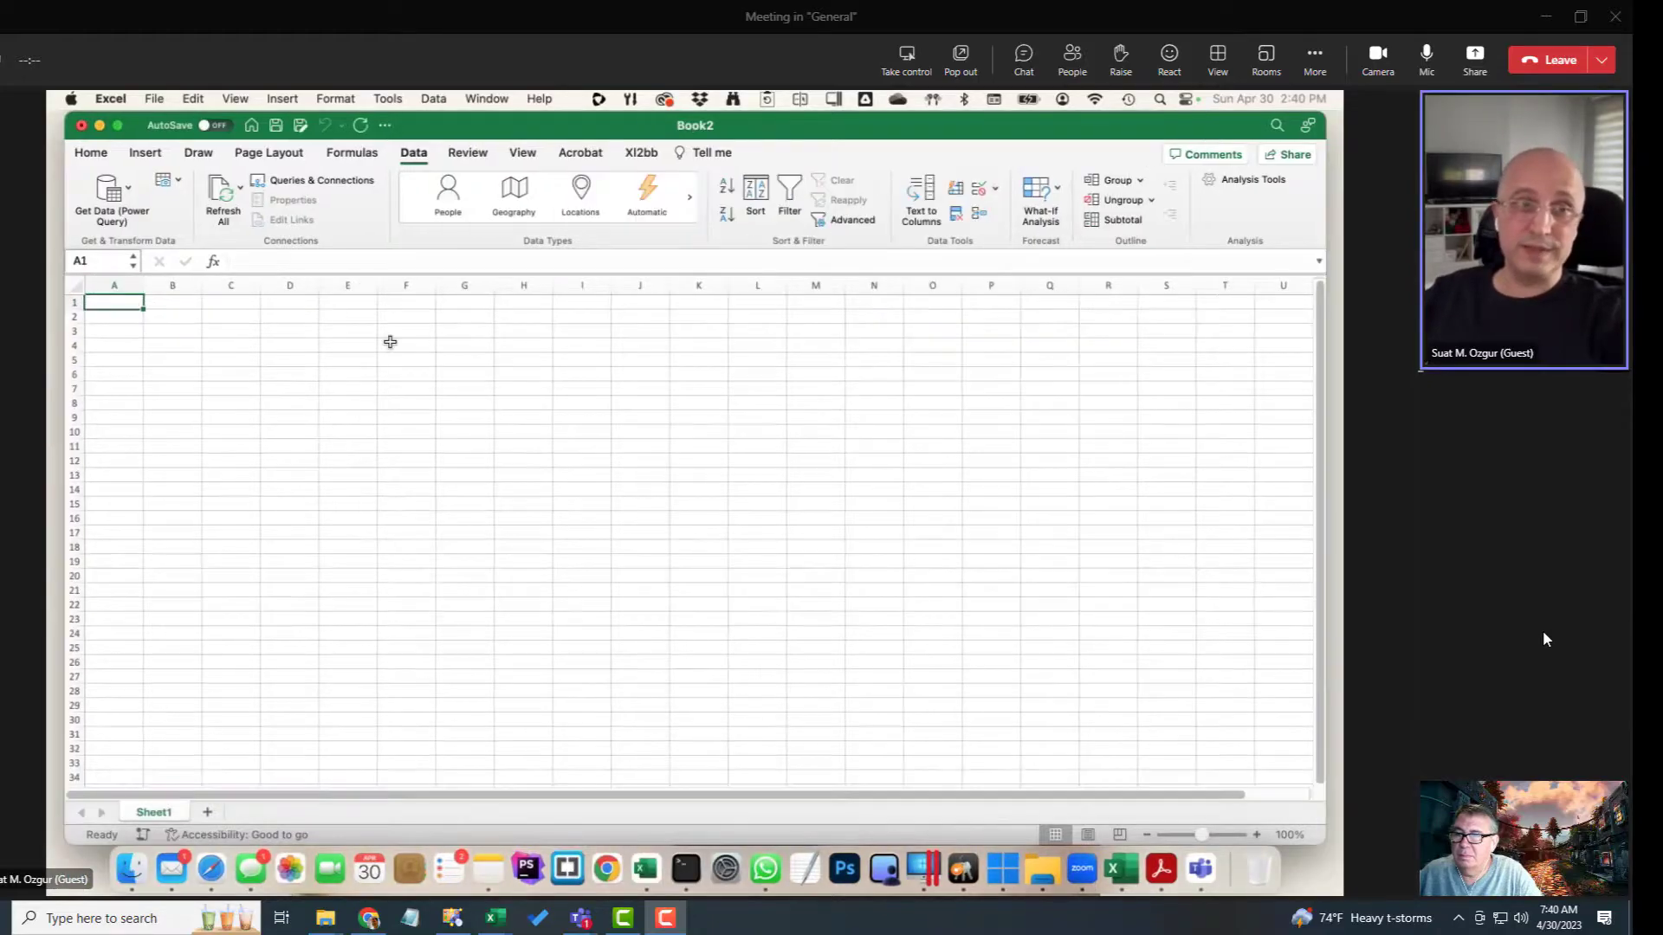
click(96, 126)
click(689, 548)
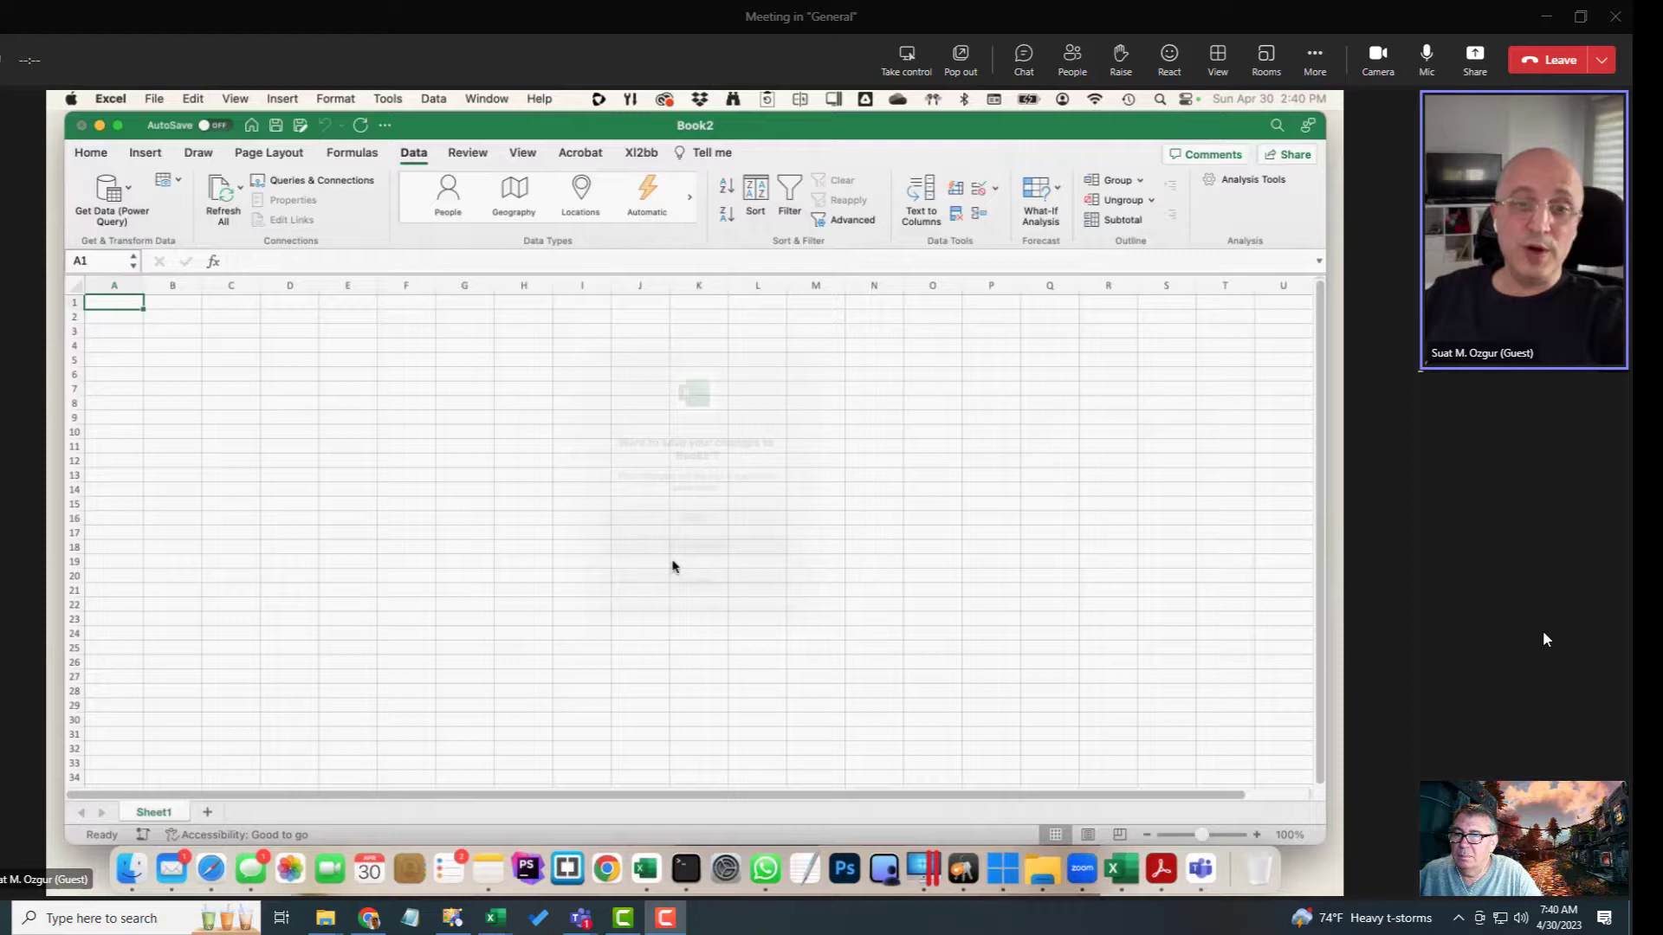
Step: Quit Excel completely, relaunch it and create a blank workbook
right_click(639, 860)
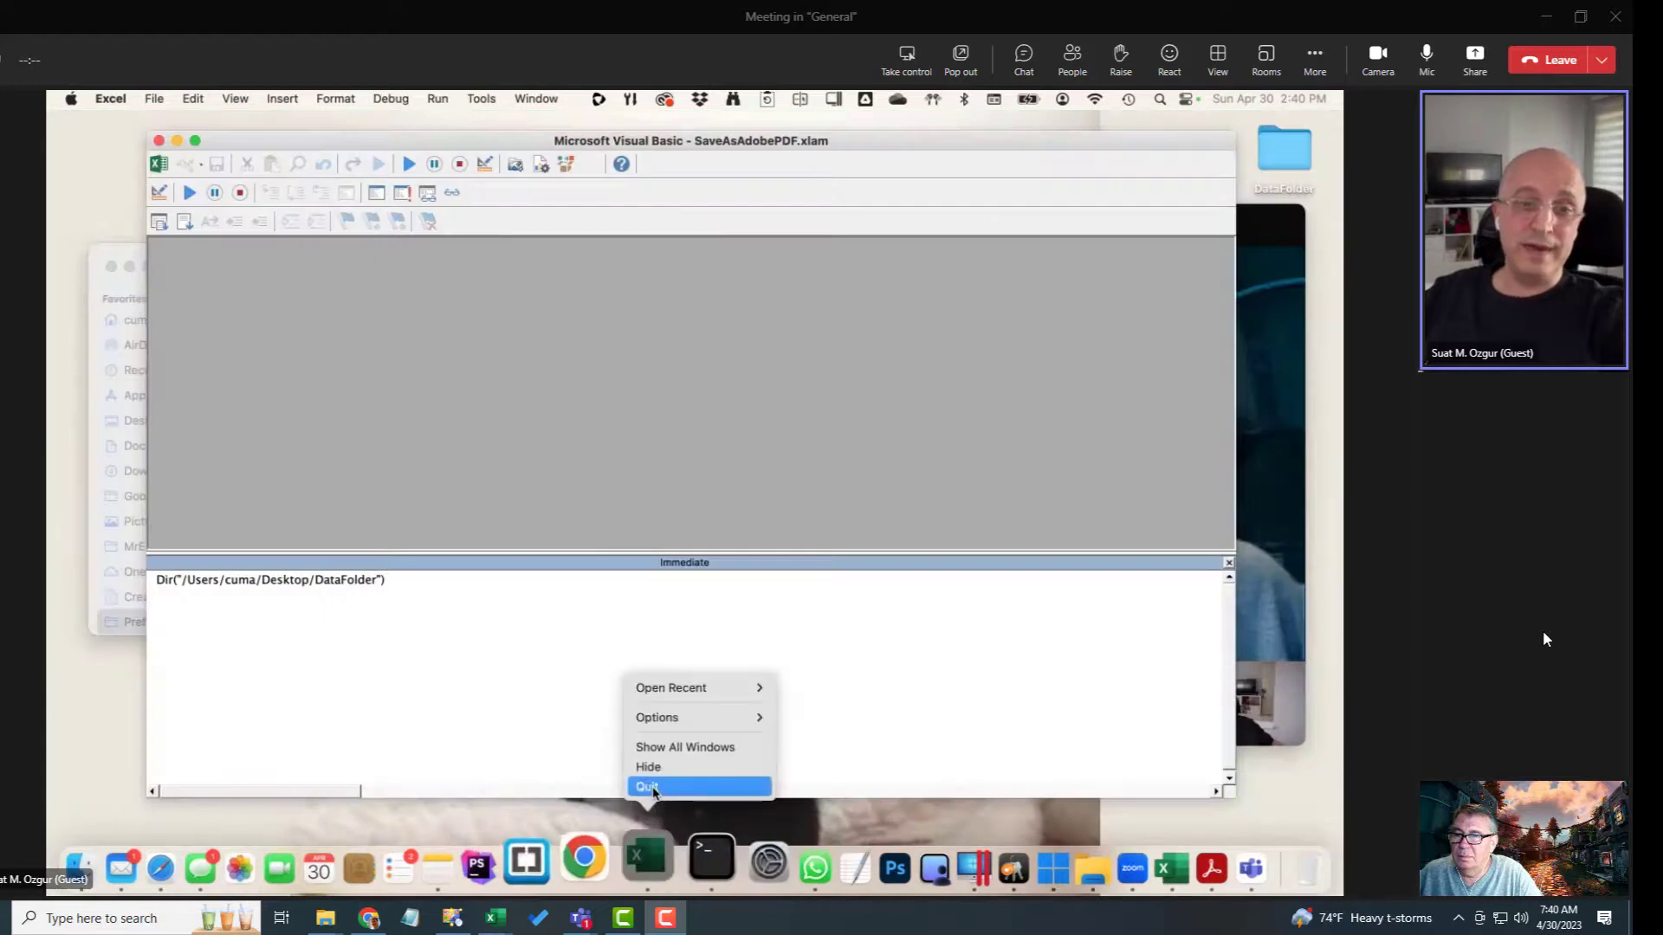
click(651, 789)
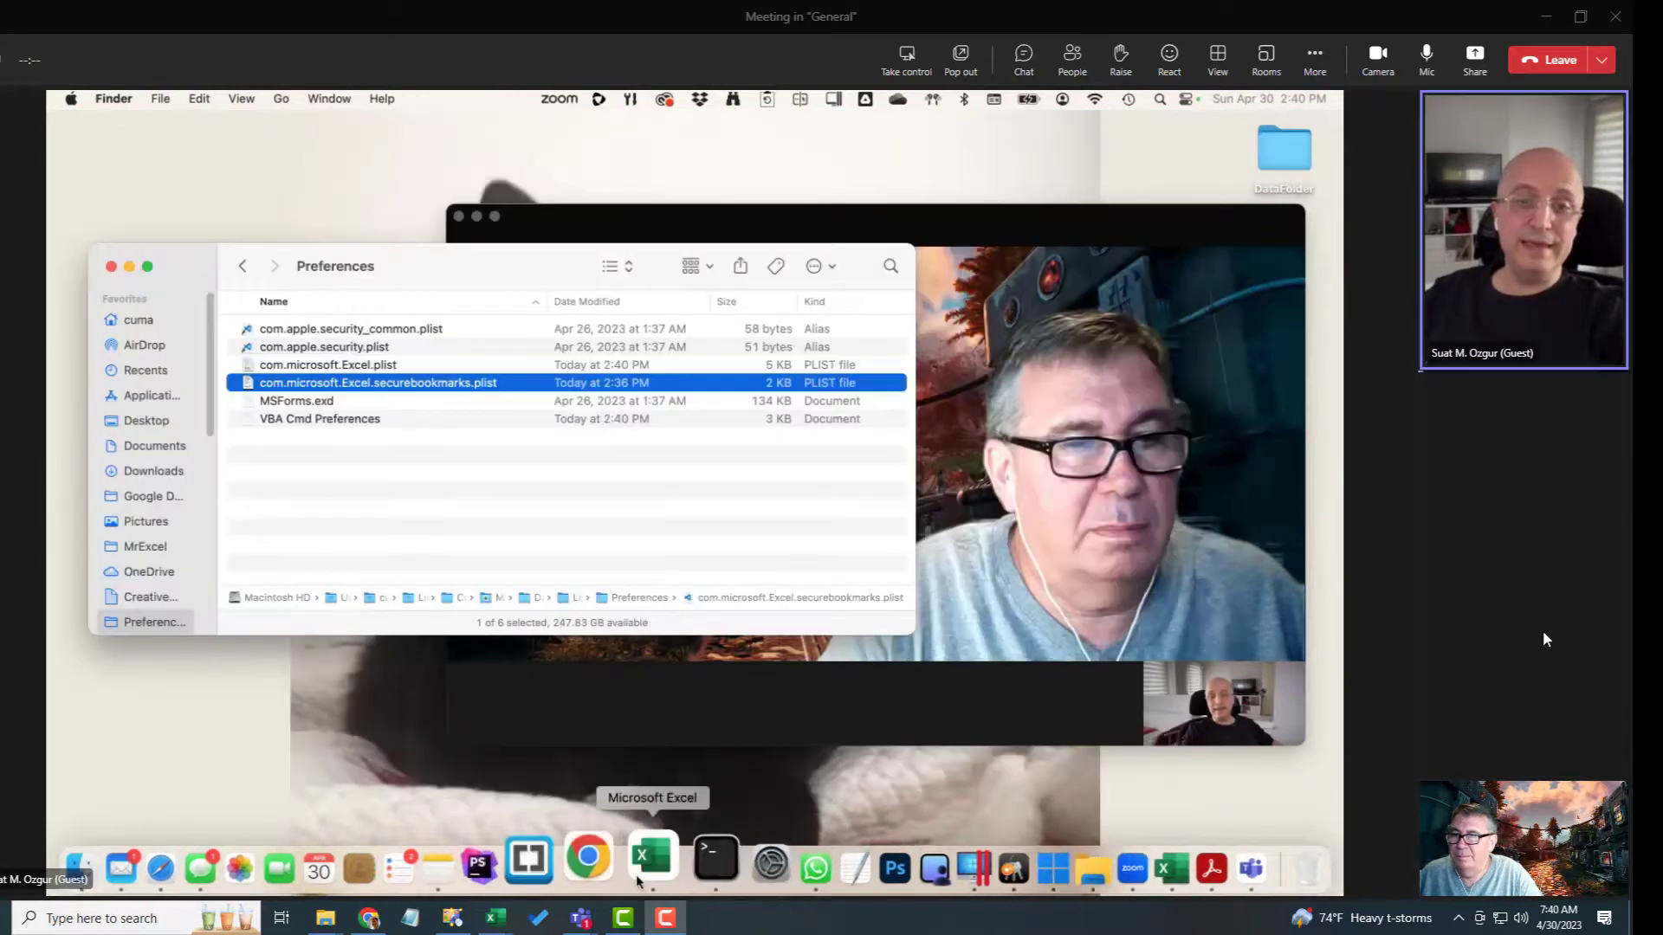
click(650, 861)
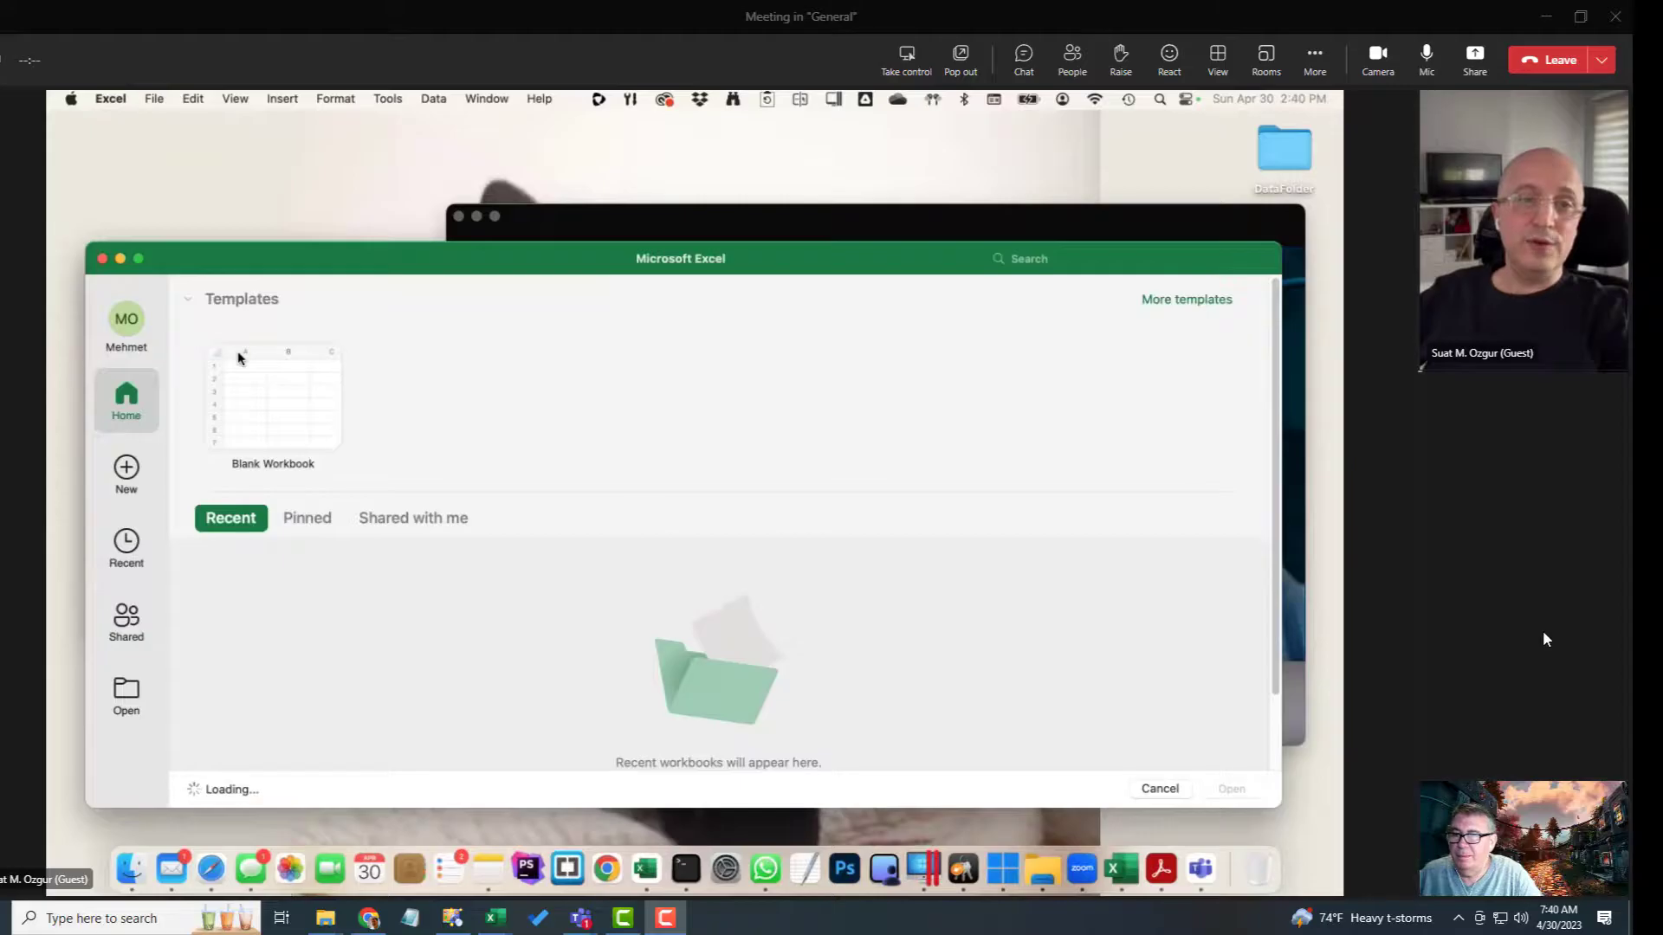
double_click(254, 386)
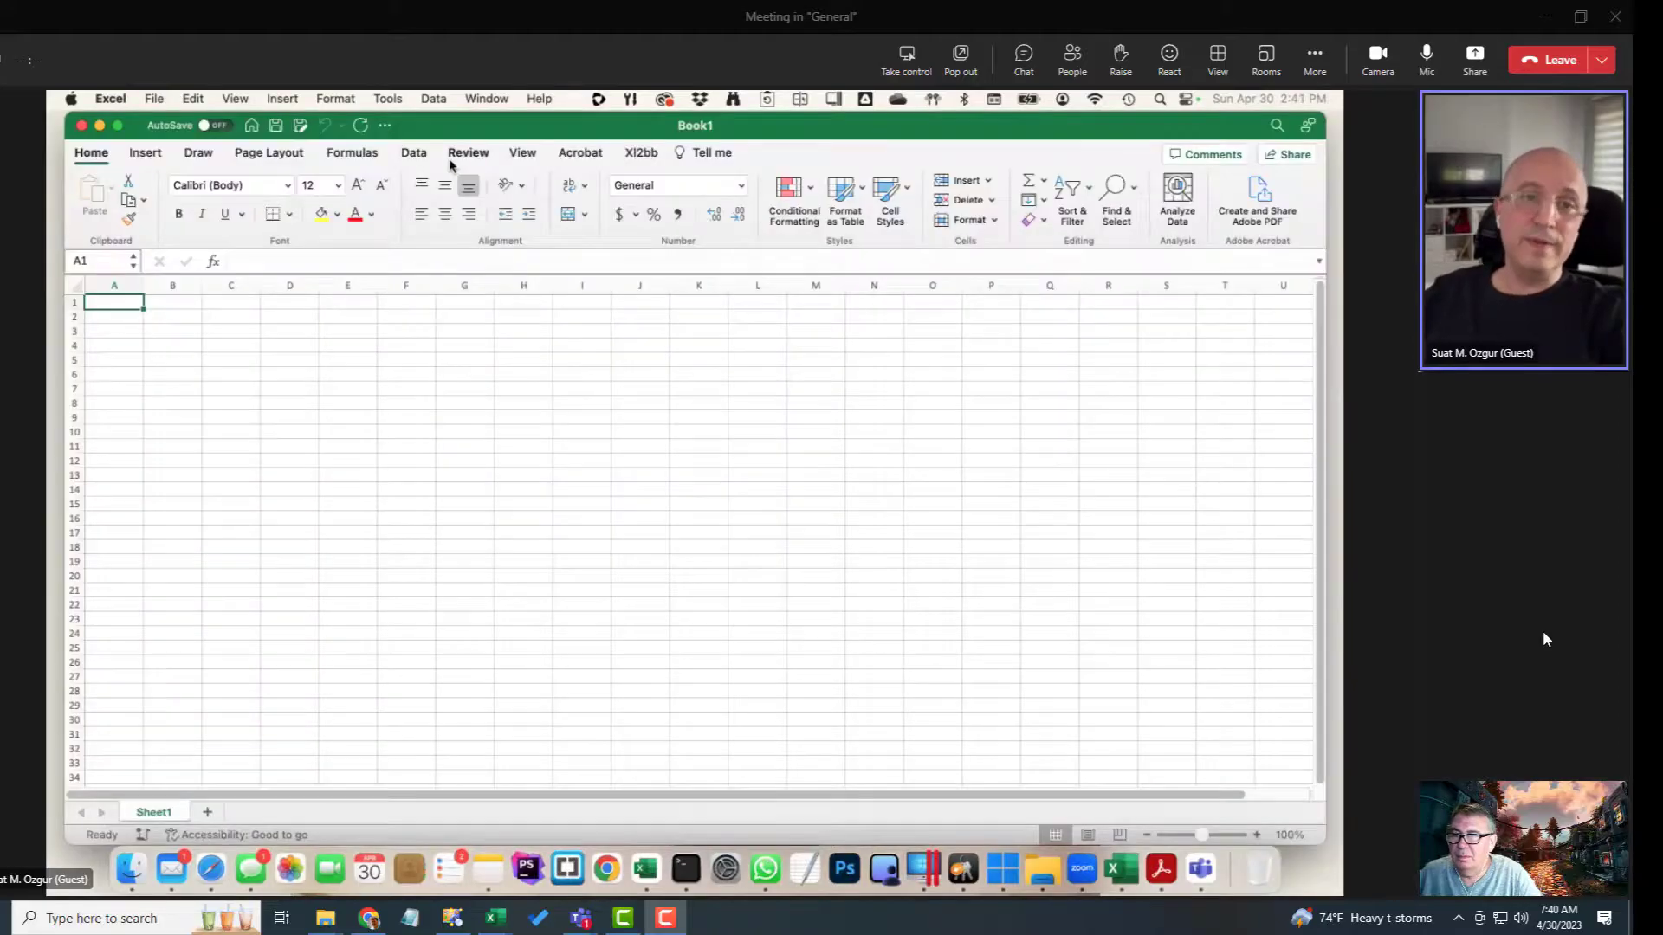
Step: Launch the Power Query Editor from Data > Get Data
click(415, 153)
click(126, 197)
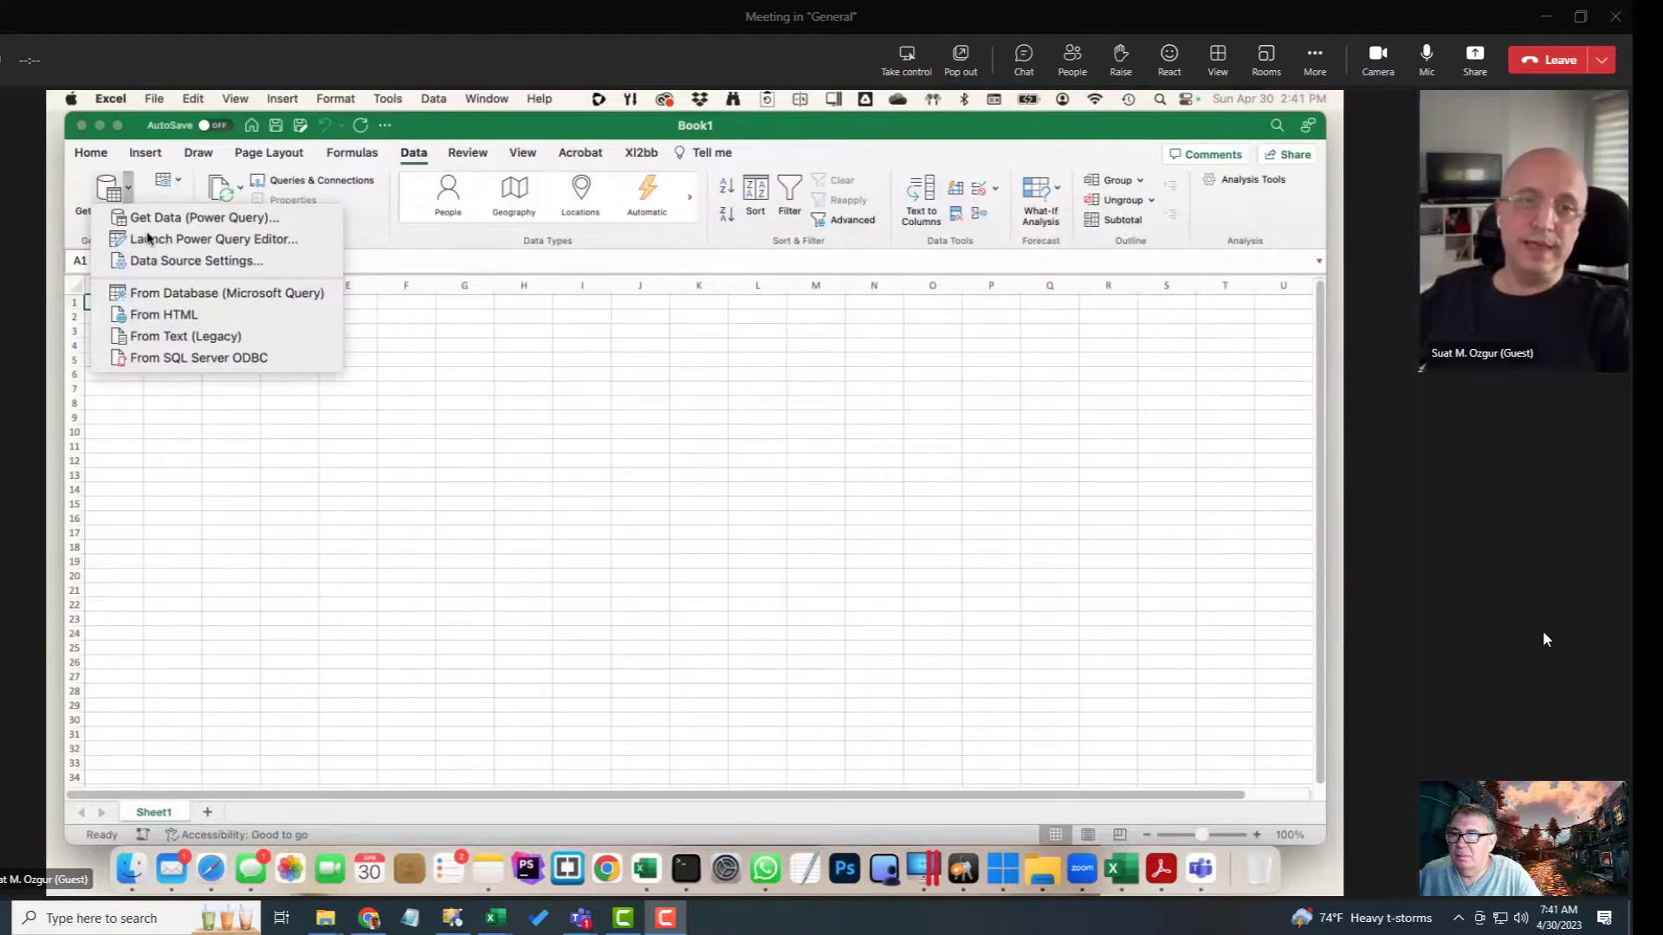
click(169, 247)
Step: Create a blank query using Folder.Files on the Desktop DataFolder path
right_click(231, 307)
mouse_move(284, 311)
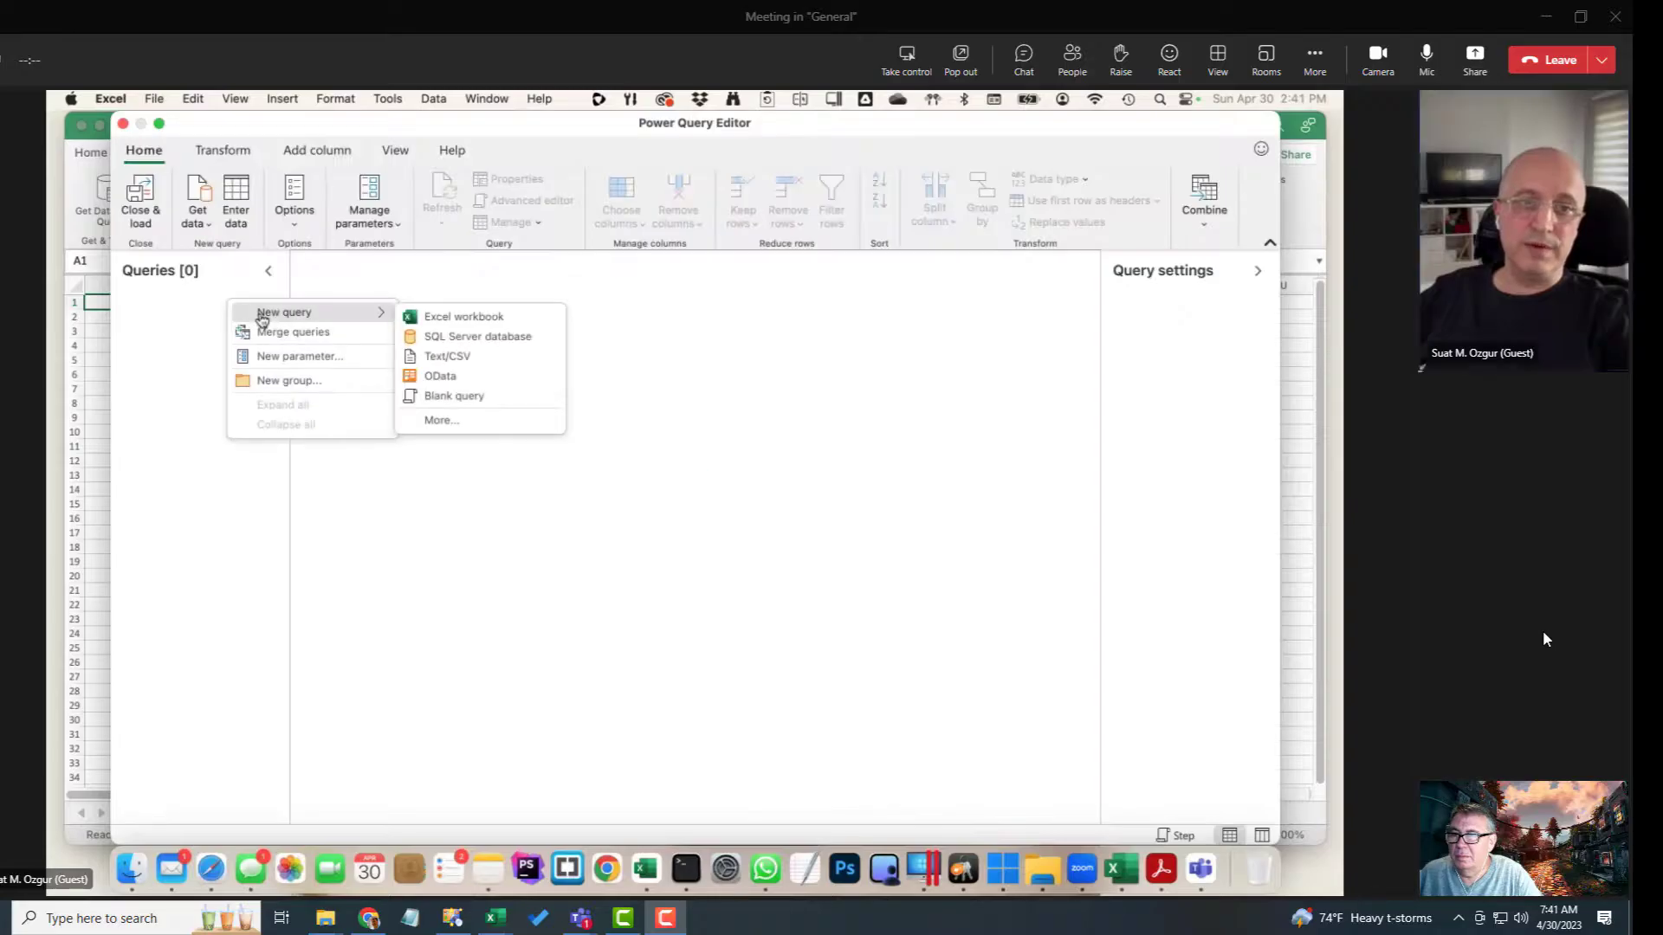
click(454, 396)
click(574, 259)
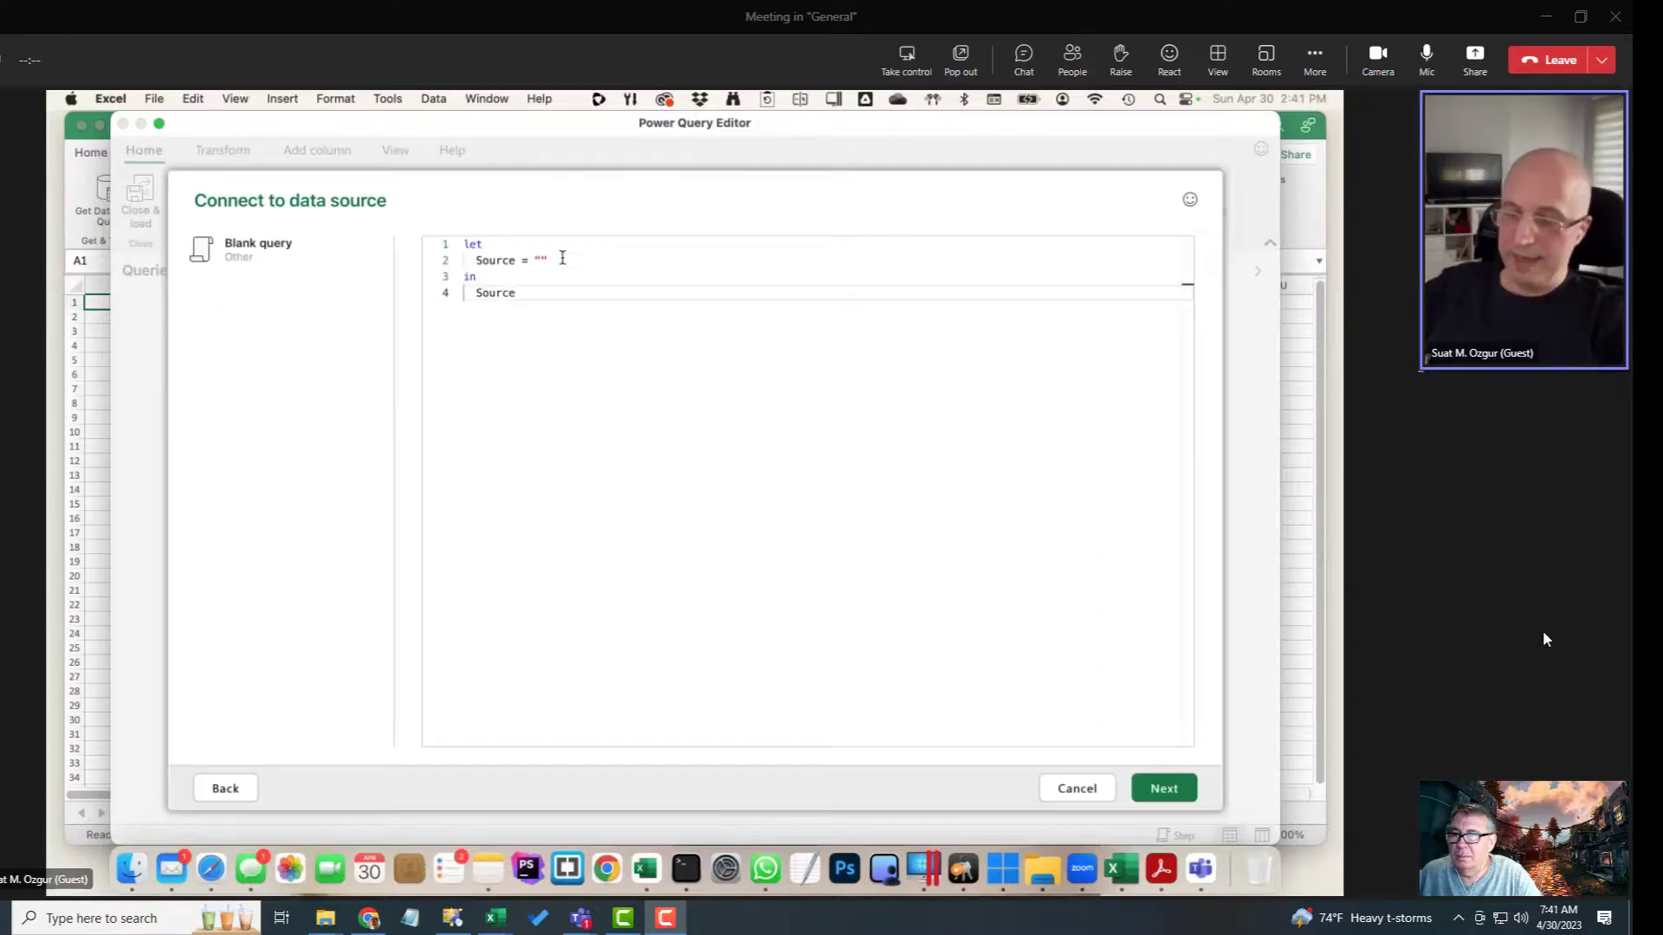
text(Folder.Files()
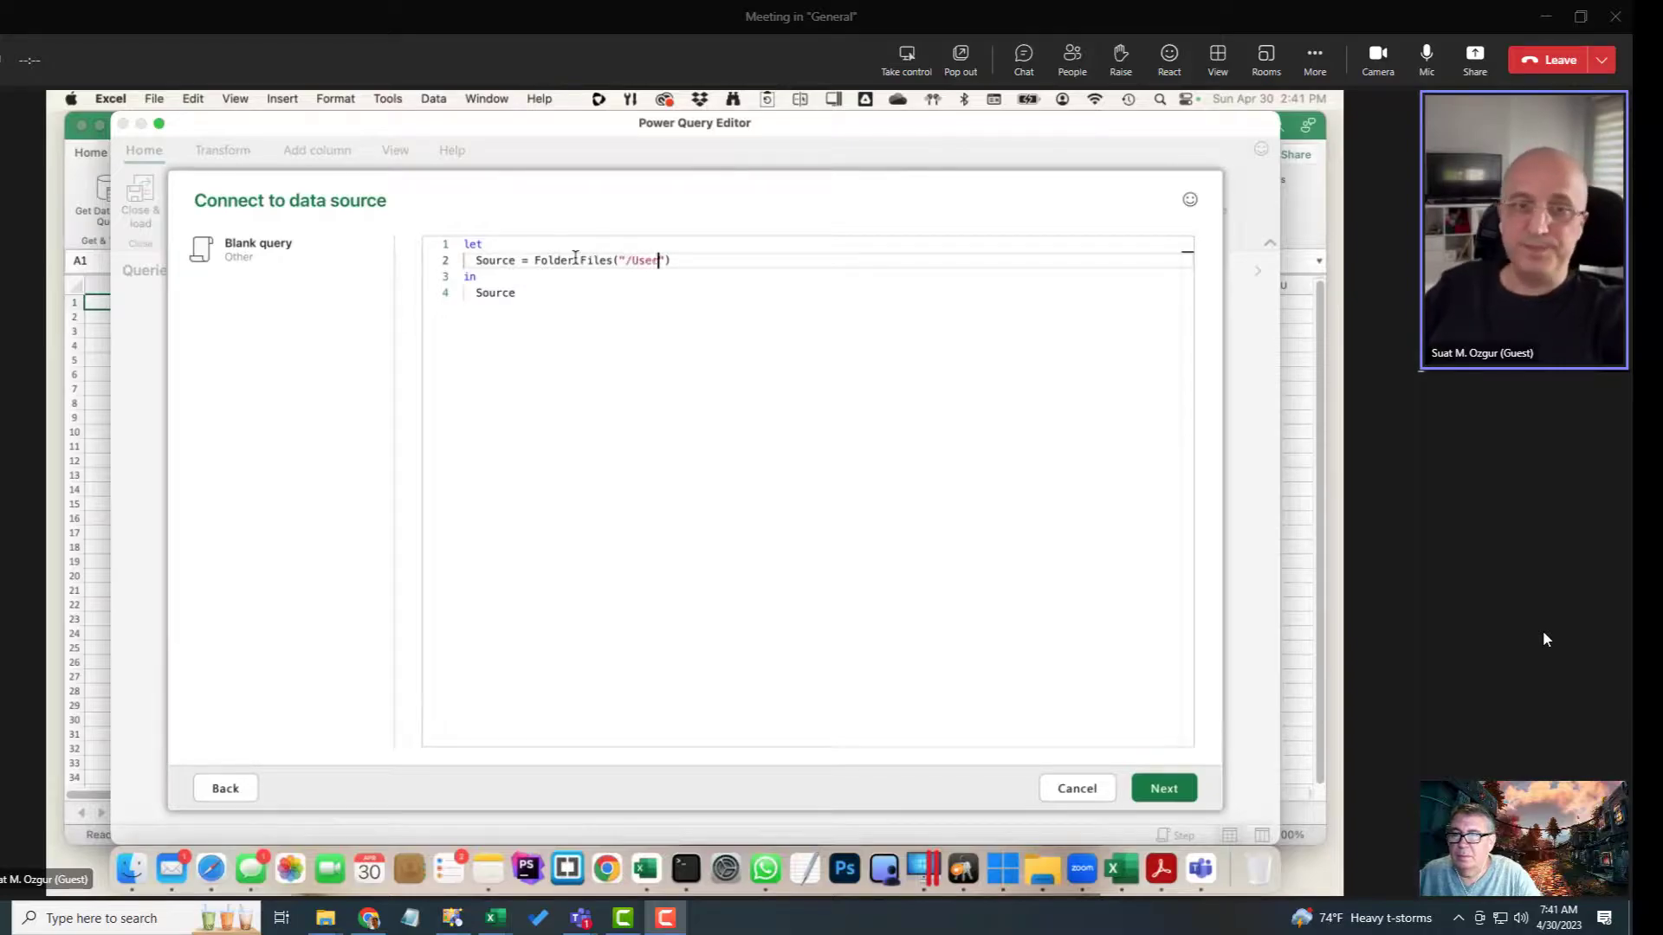
text(s/)
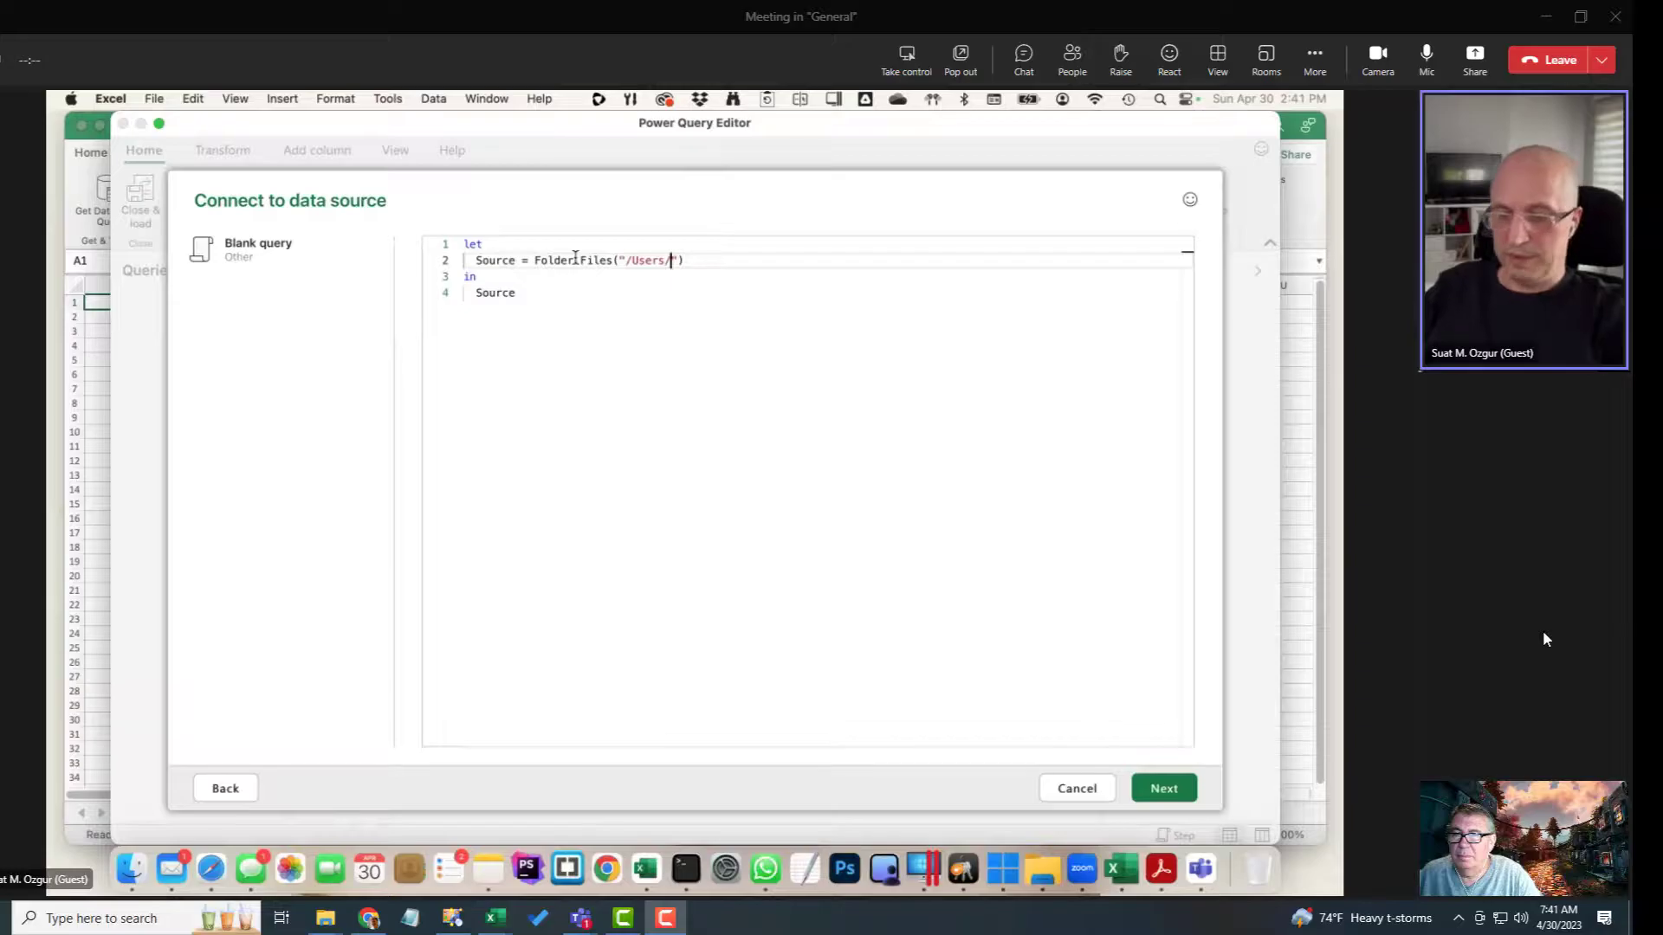
text(cuma/)
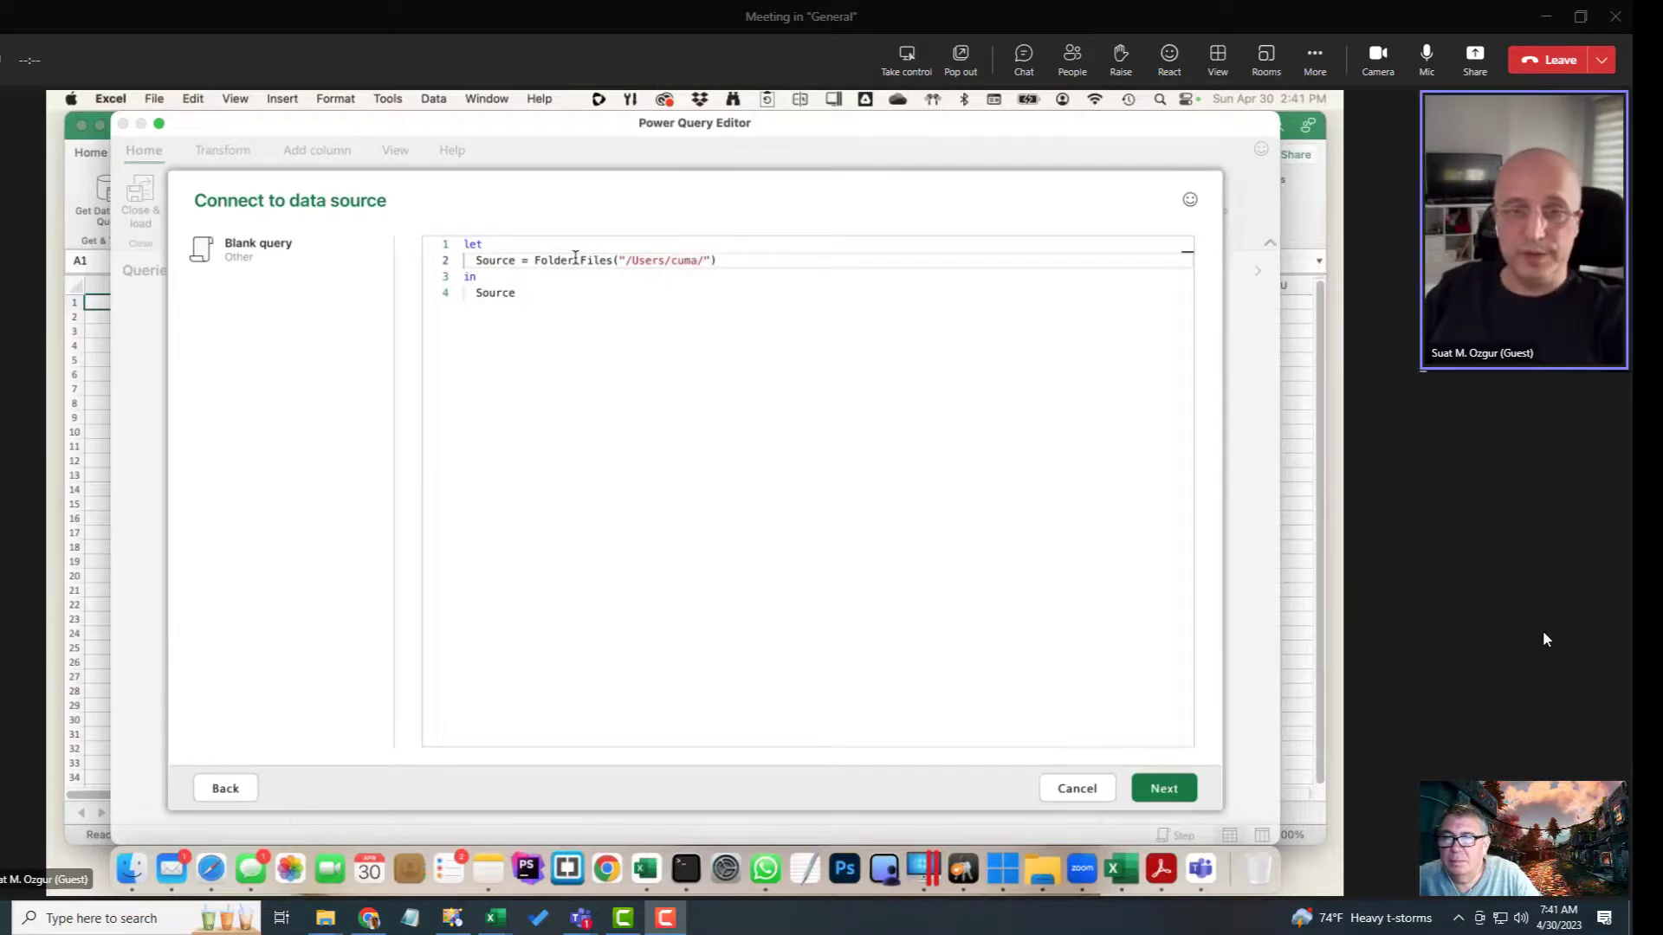
text(esktop/DataFolder)
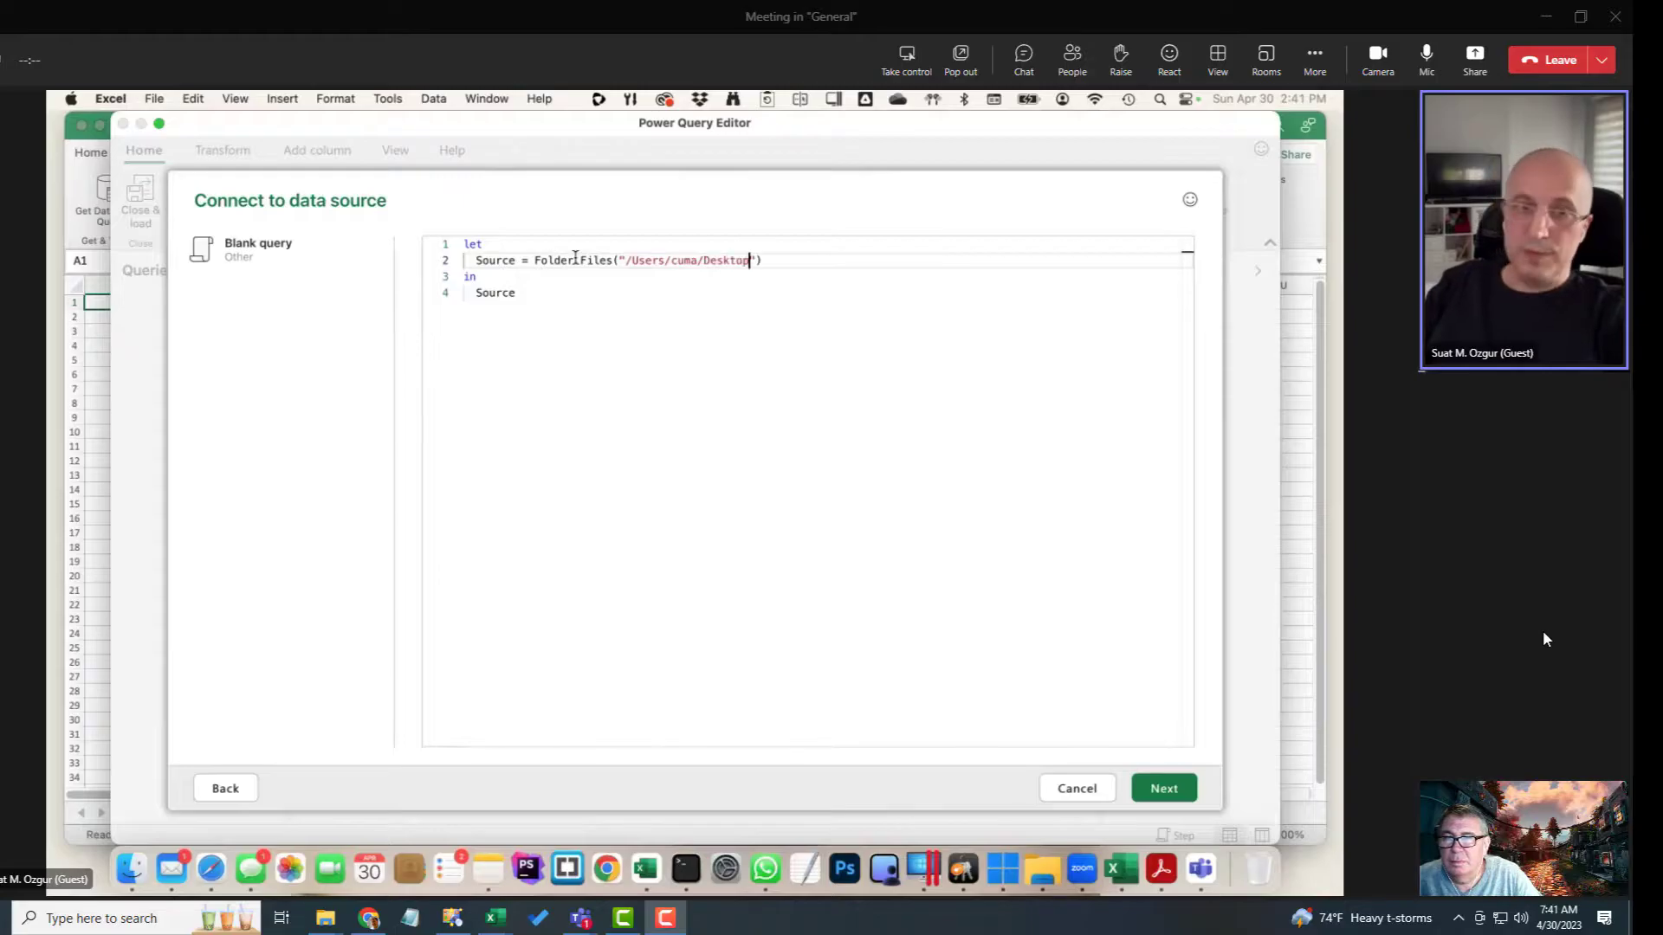
key(Return)
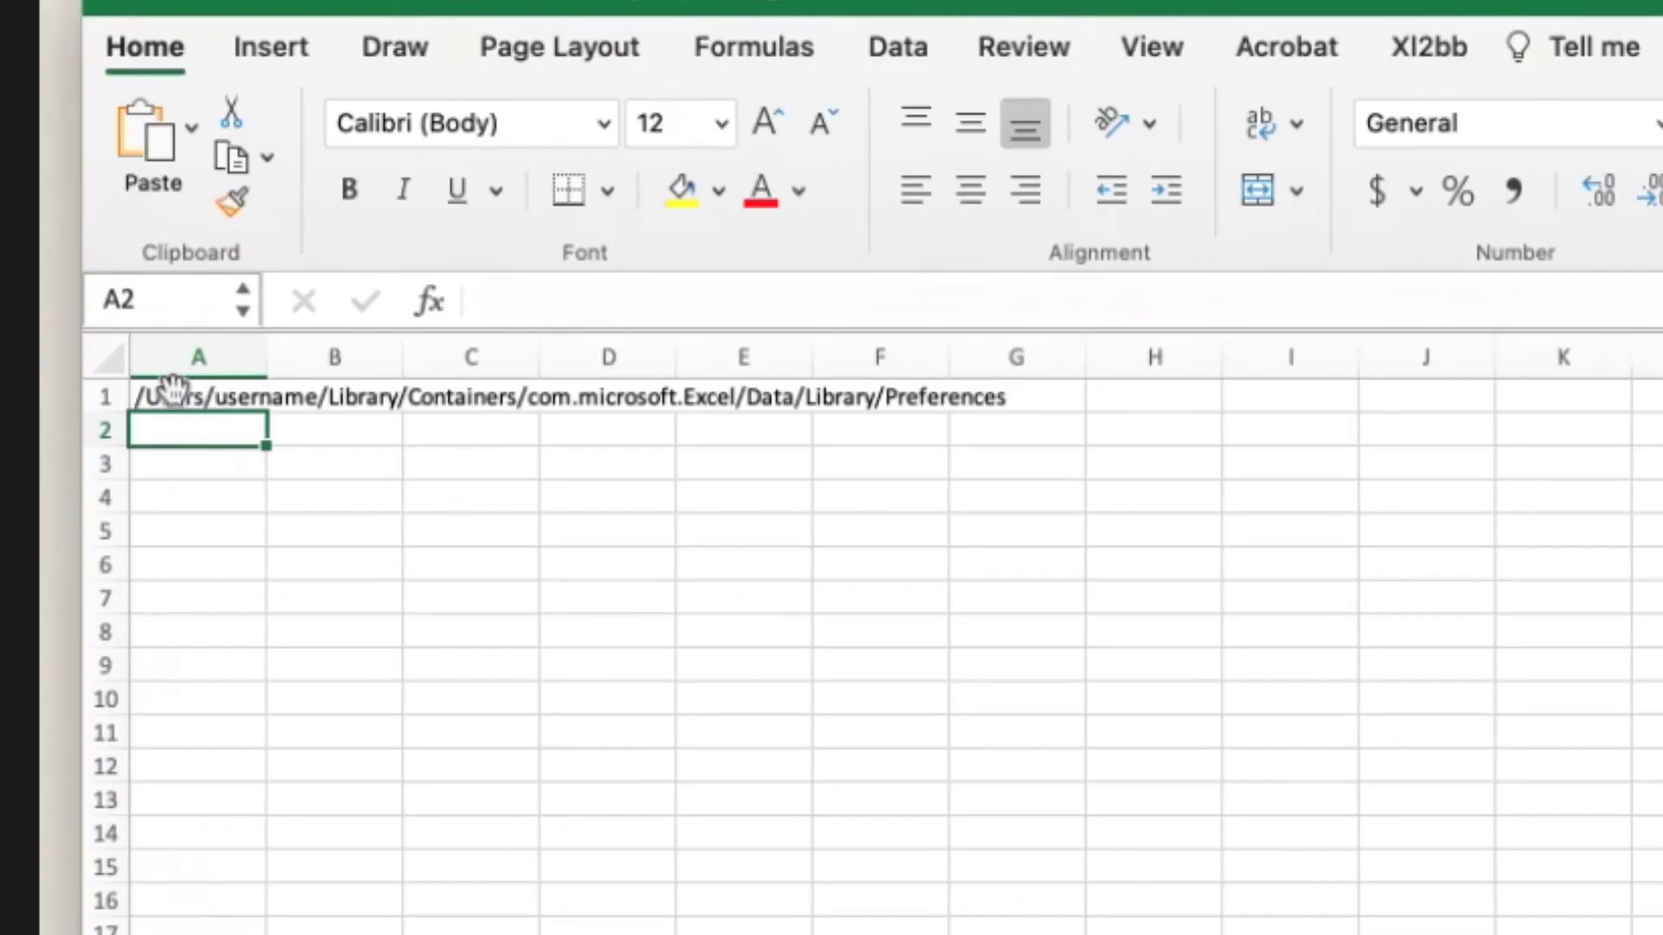
click(195, 397)
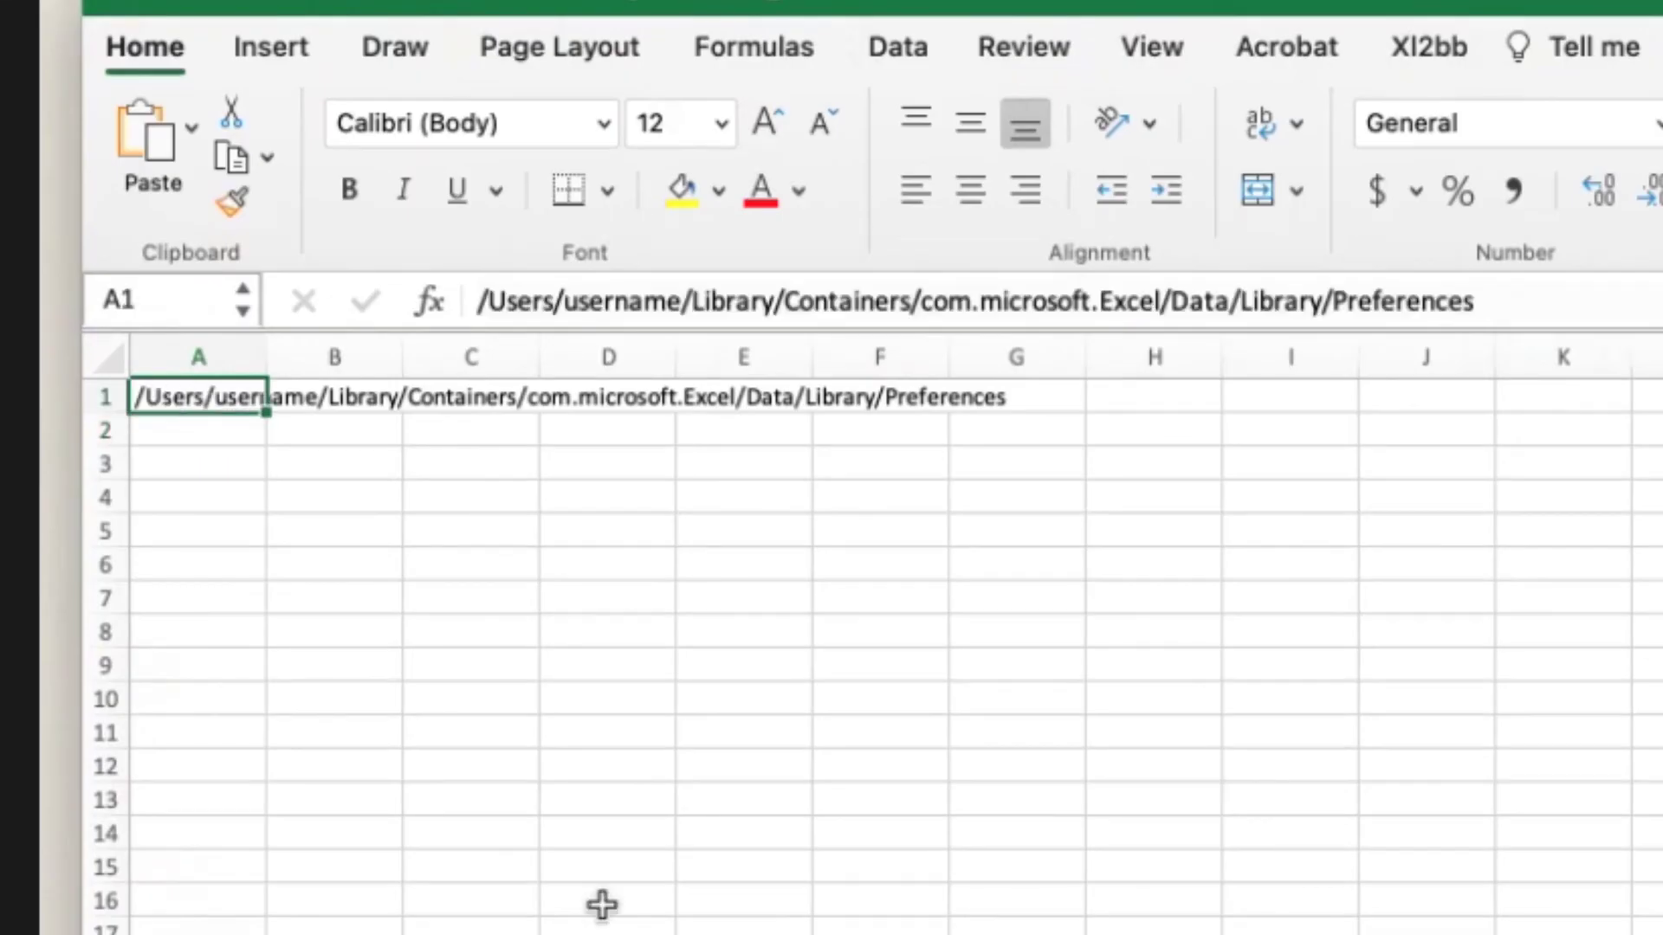